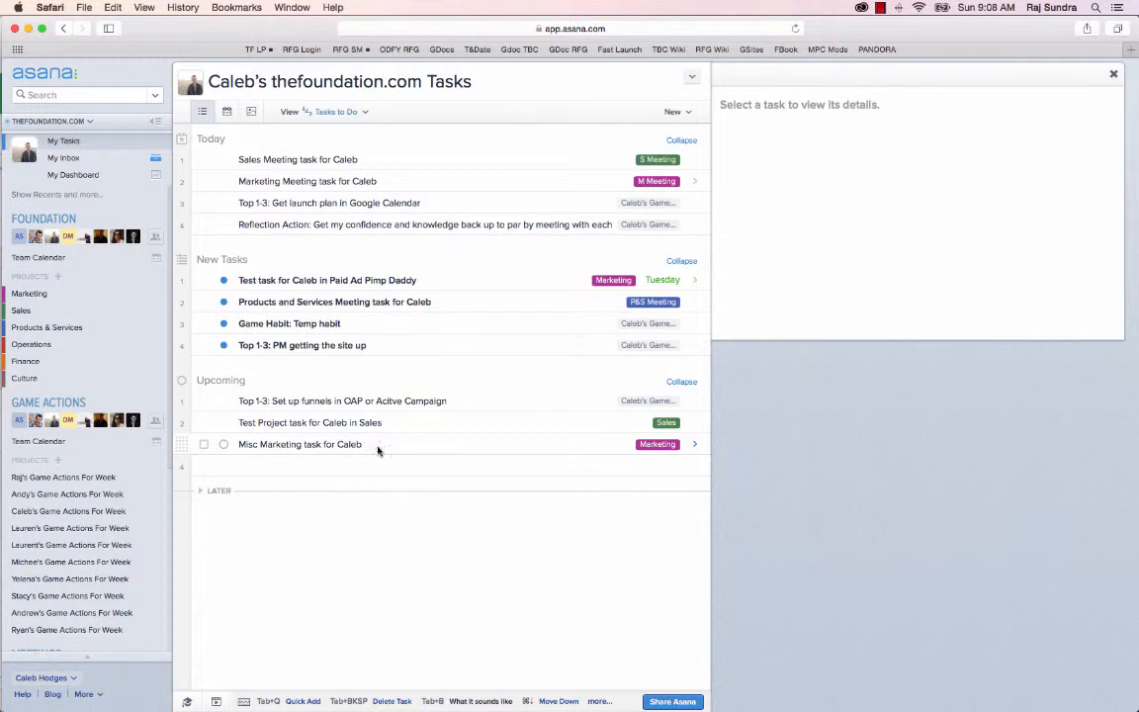
click(361, 445)
key(Return)
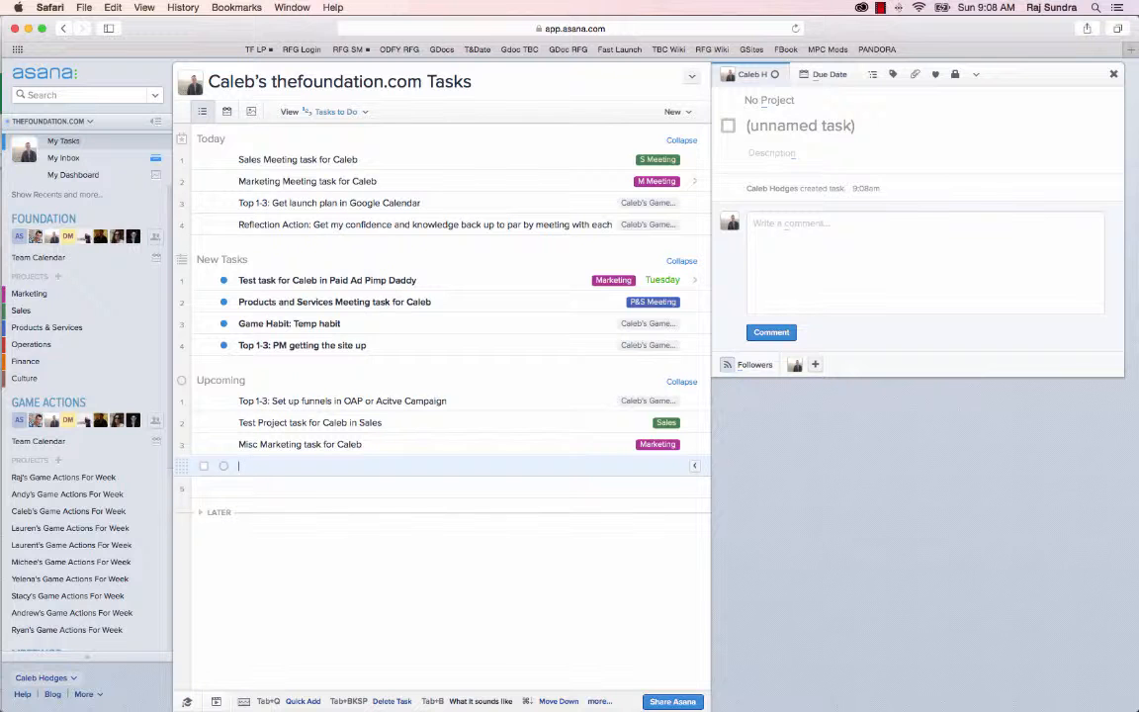
key(Tab+q)
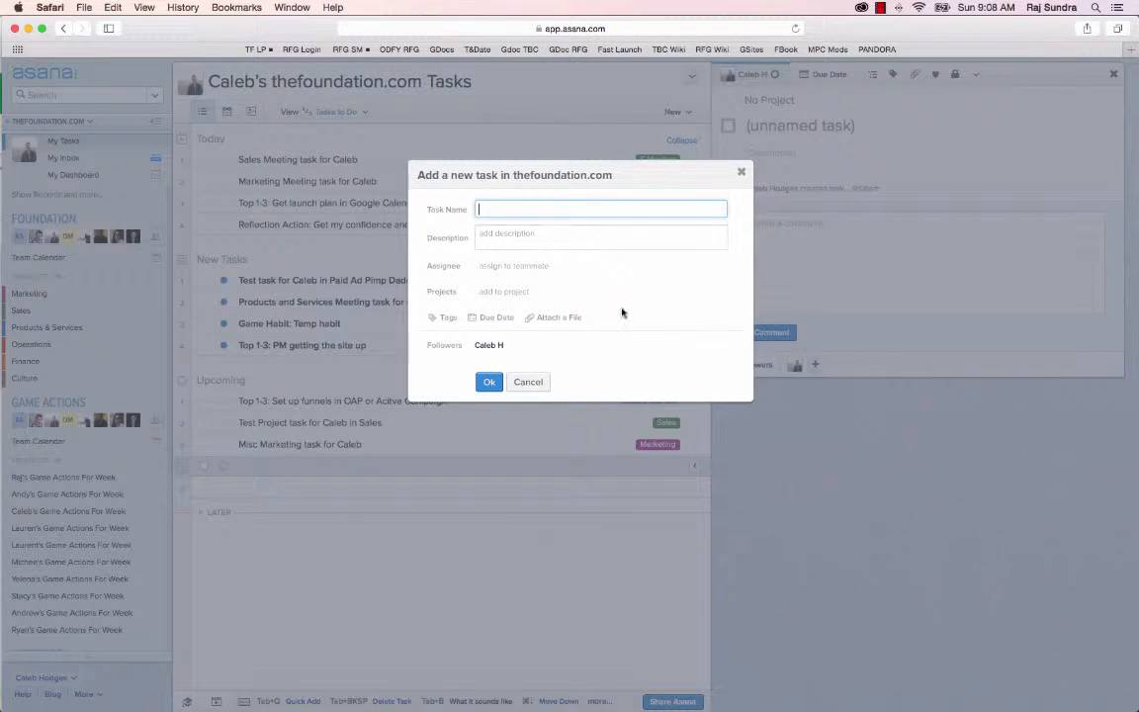
click(741, 172)
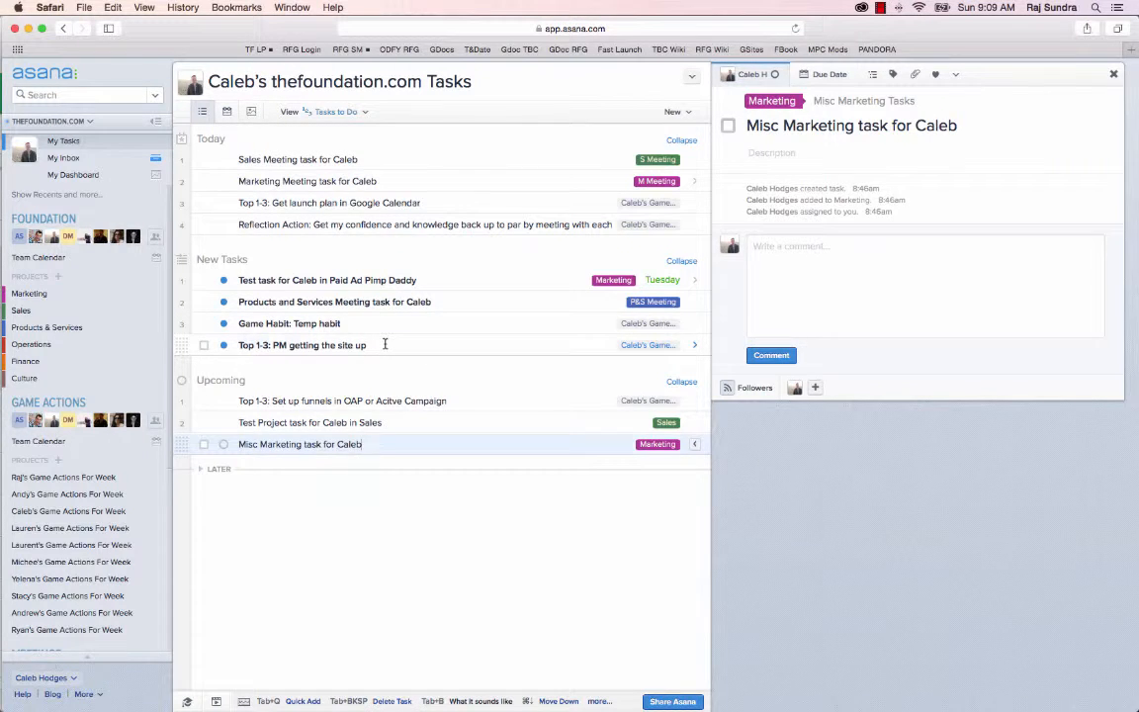
Add a task at the end of New Tasks, naming it "Test task 2" for the task owner in Paid Ad Pimp Daddy
click(385, 345)
key(Return)
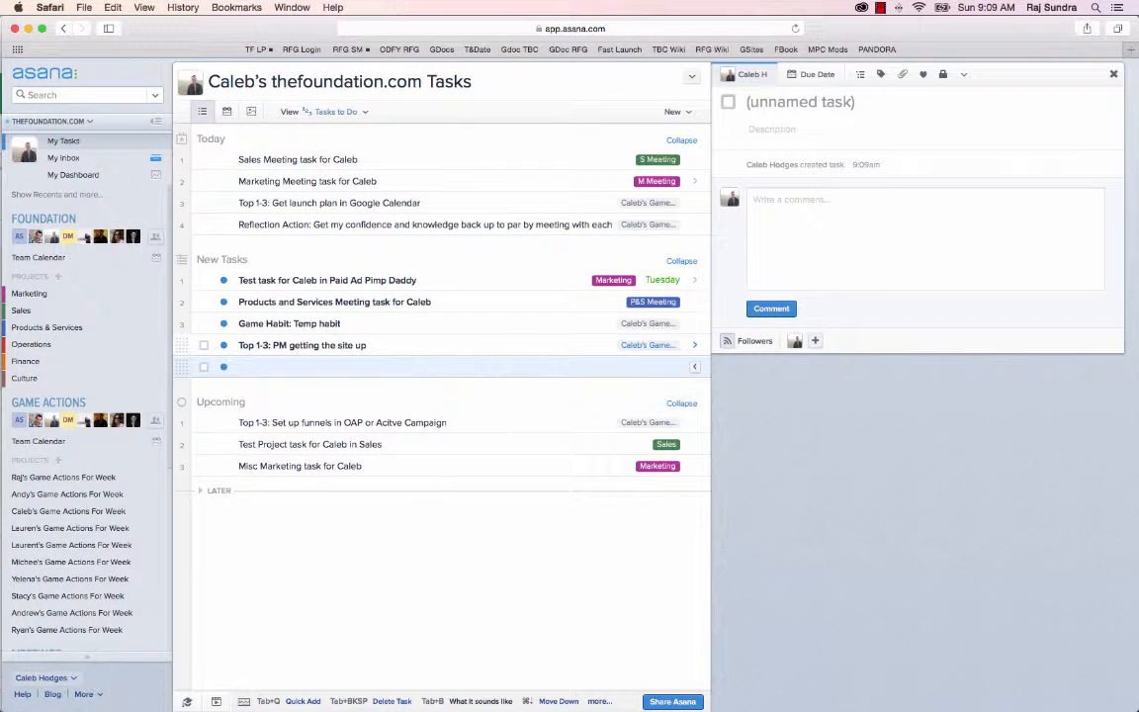
text(Test)
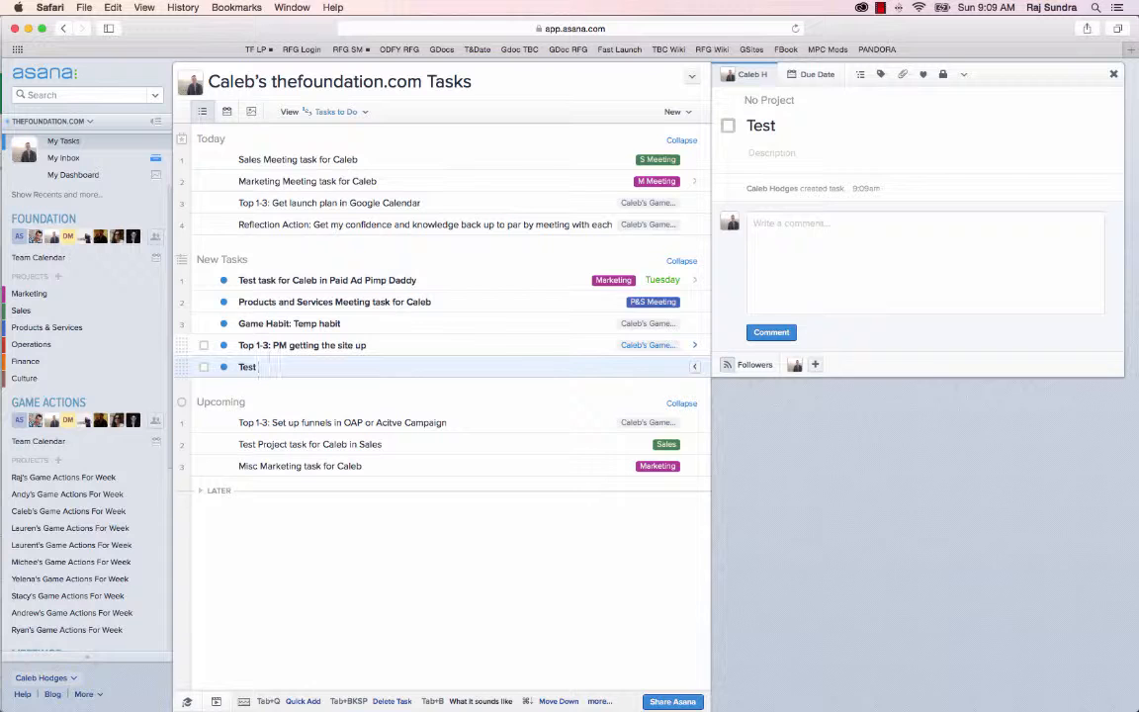
text( task 2 for C)
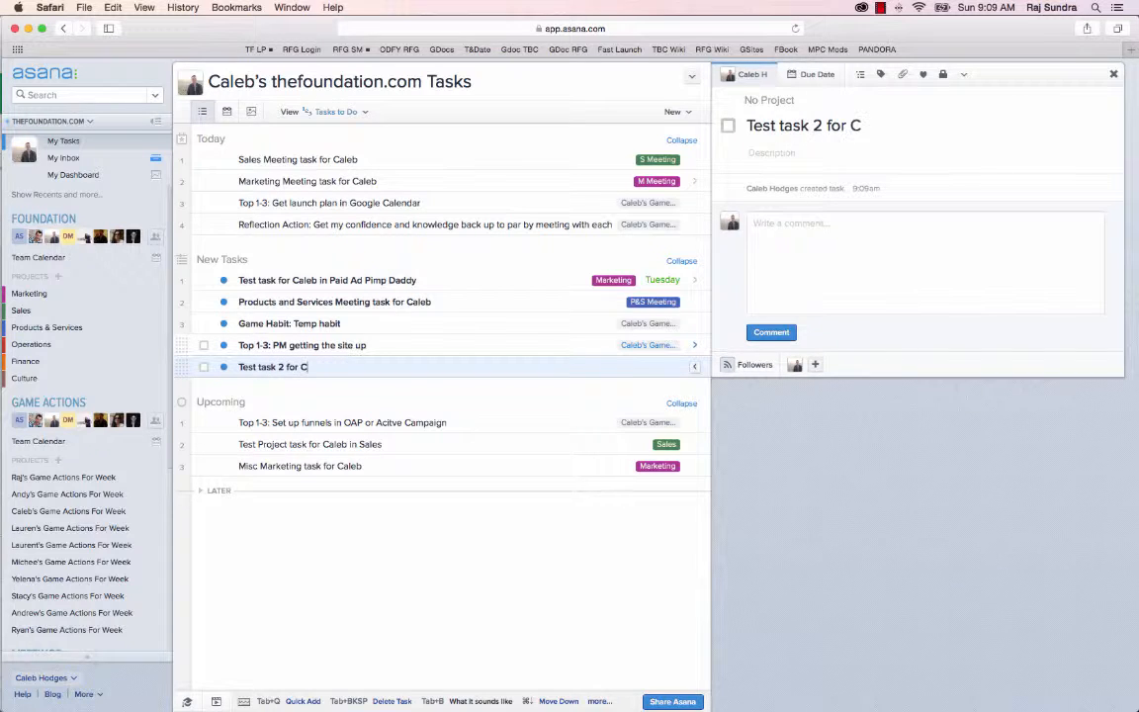
text(aleb in P)
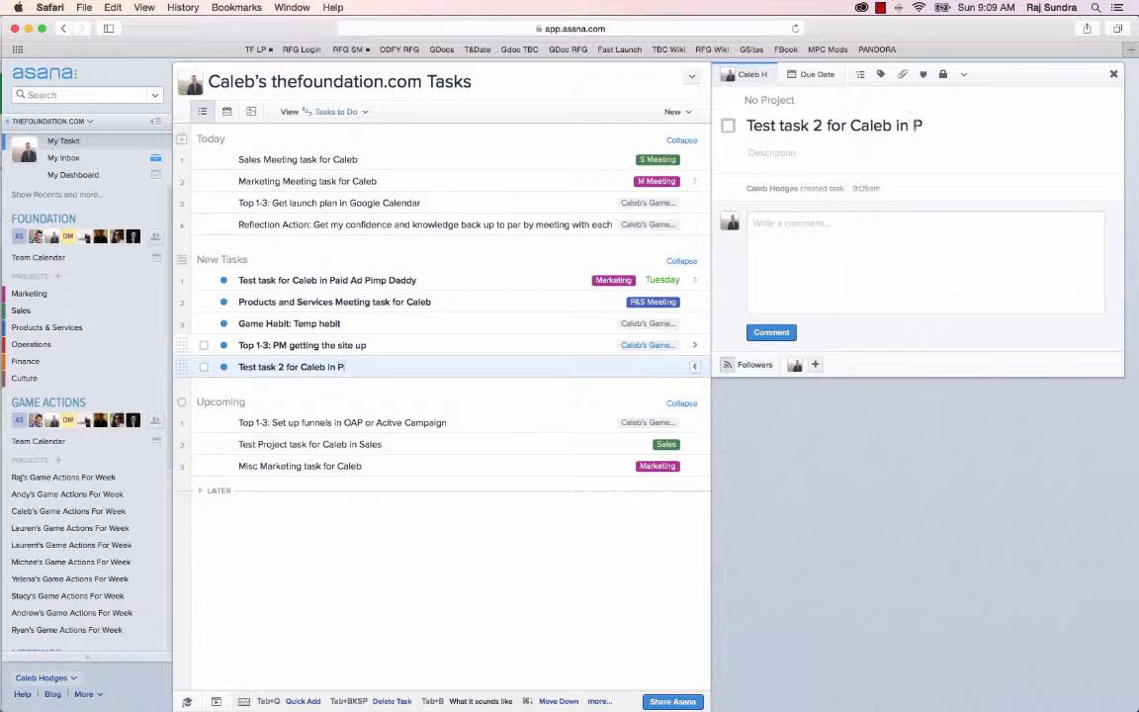
text(aid Ad Pimp)
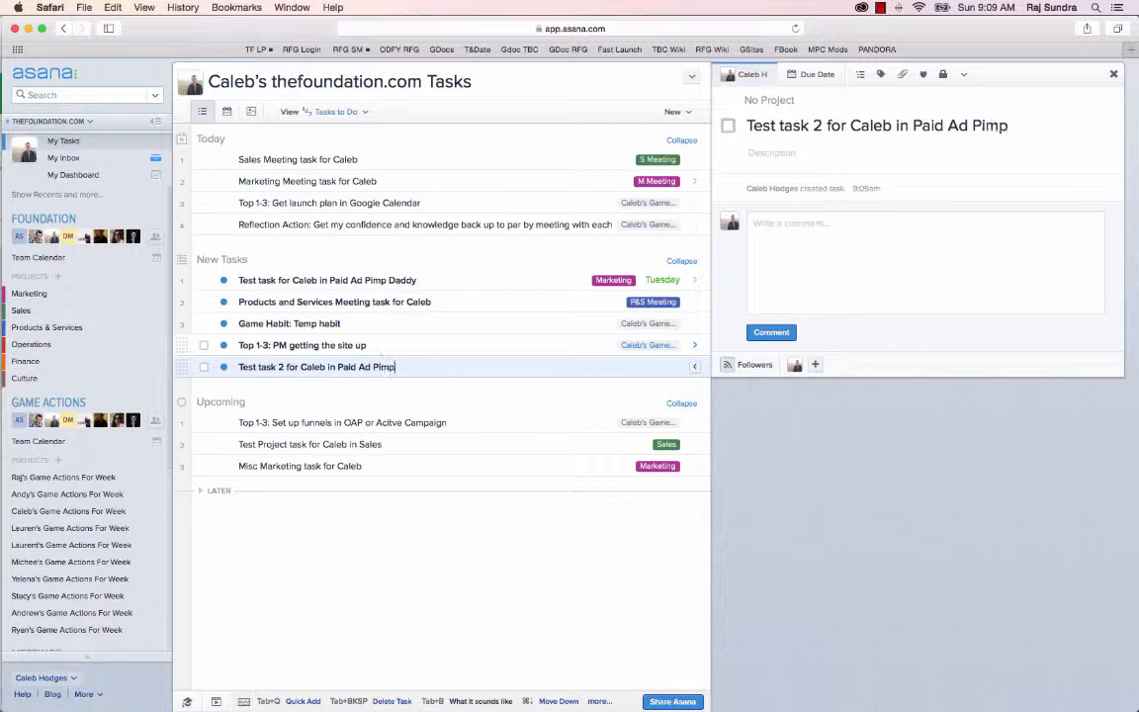
text( Daday)
drag(348, 367, 432, 366)
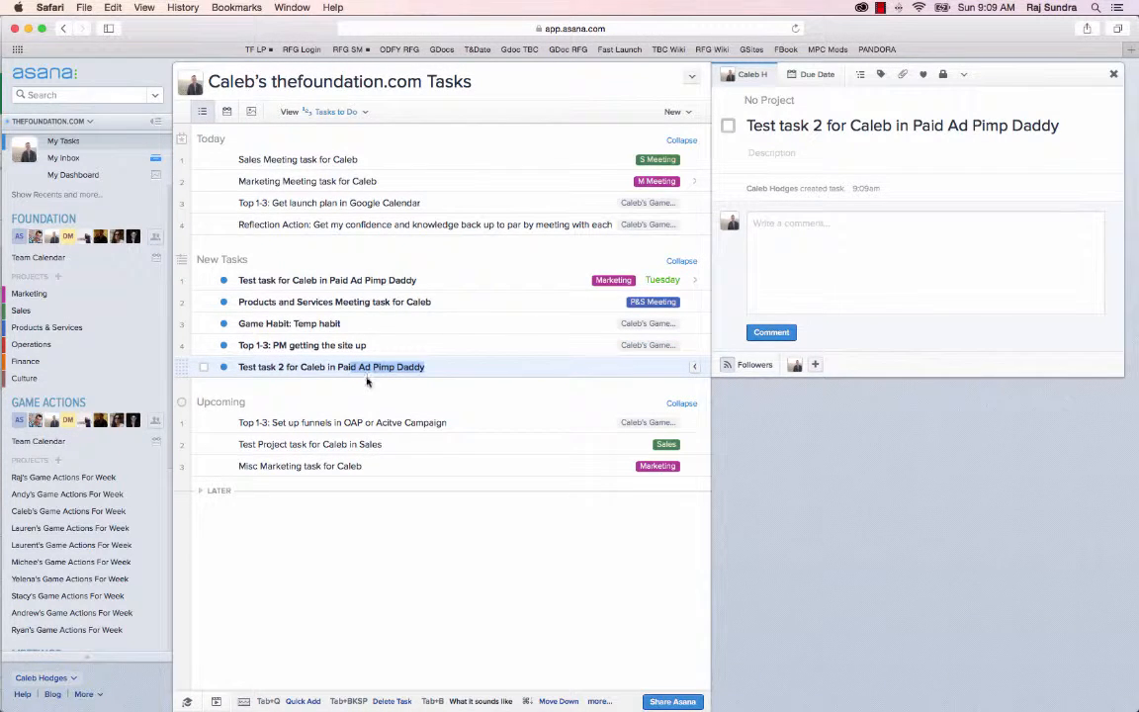
click(501, 370)
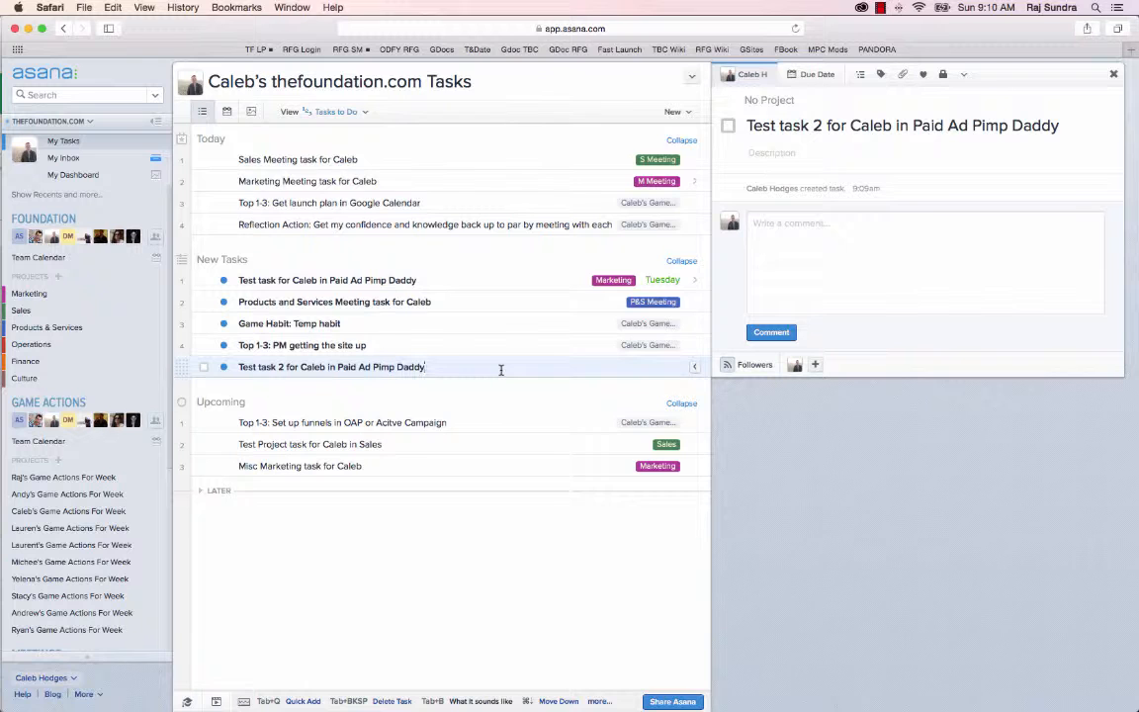
Add the new Paid Ad Pimp Daddy test task 2 to the Marketing project
key(super+Tab)
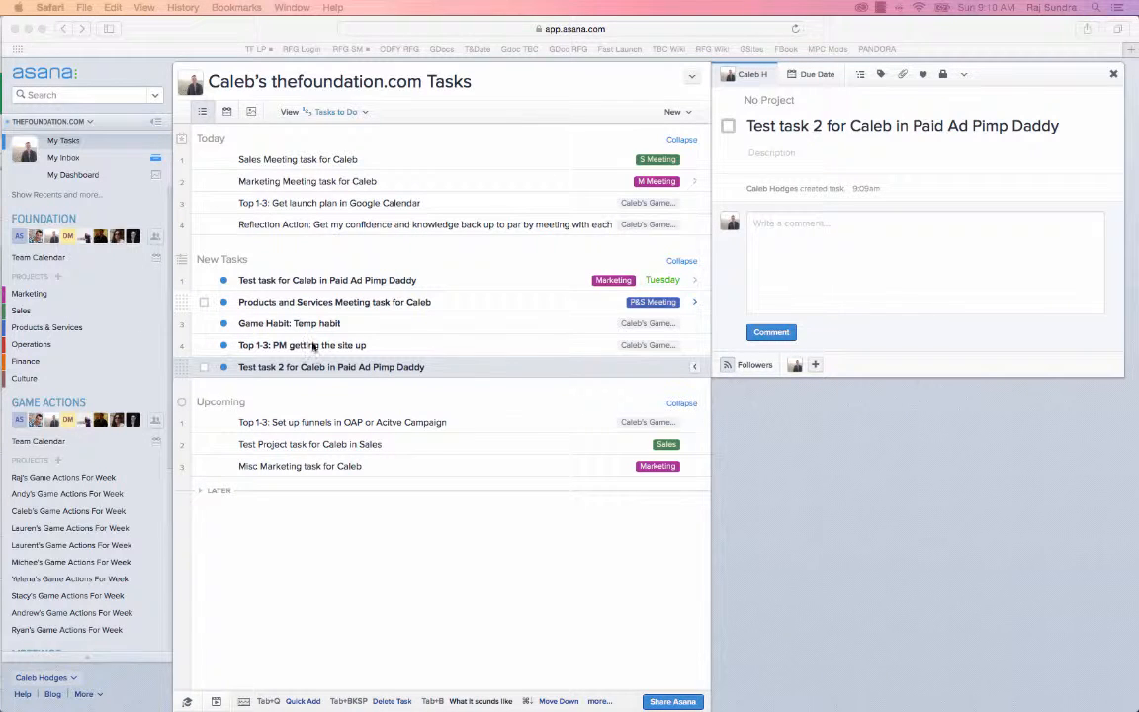
click(182, 367)
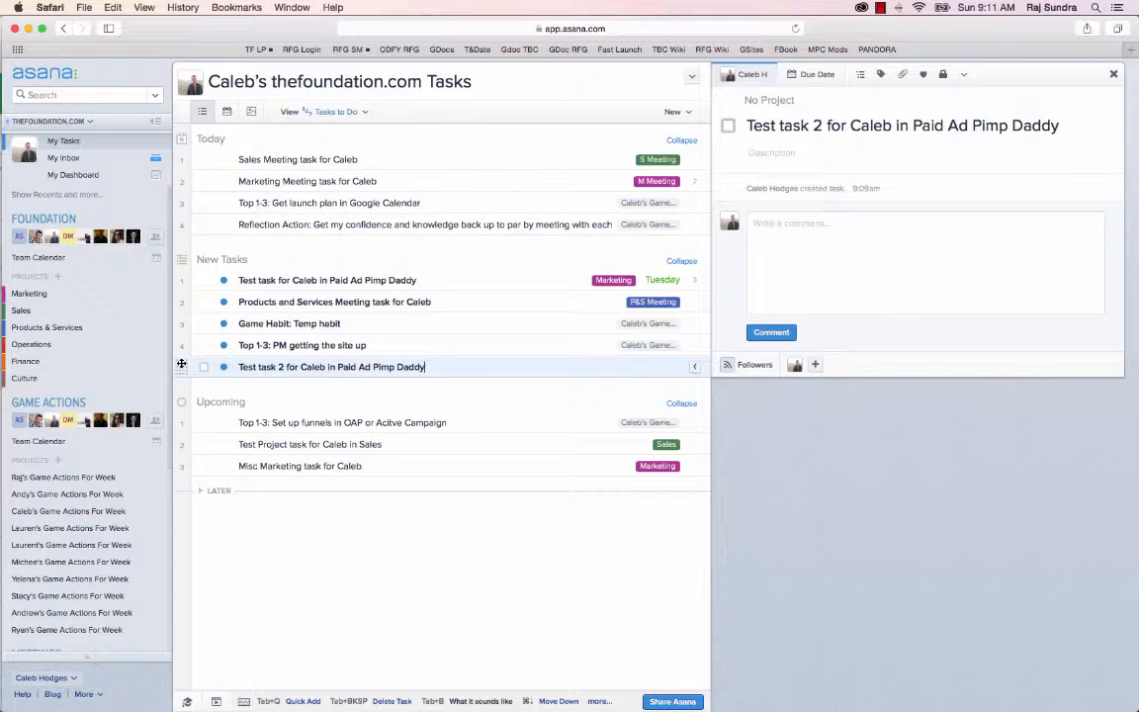
drag(182, 366, 86, 296)
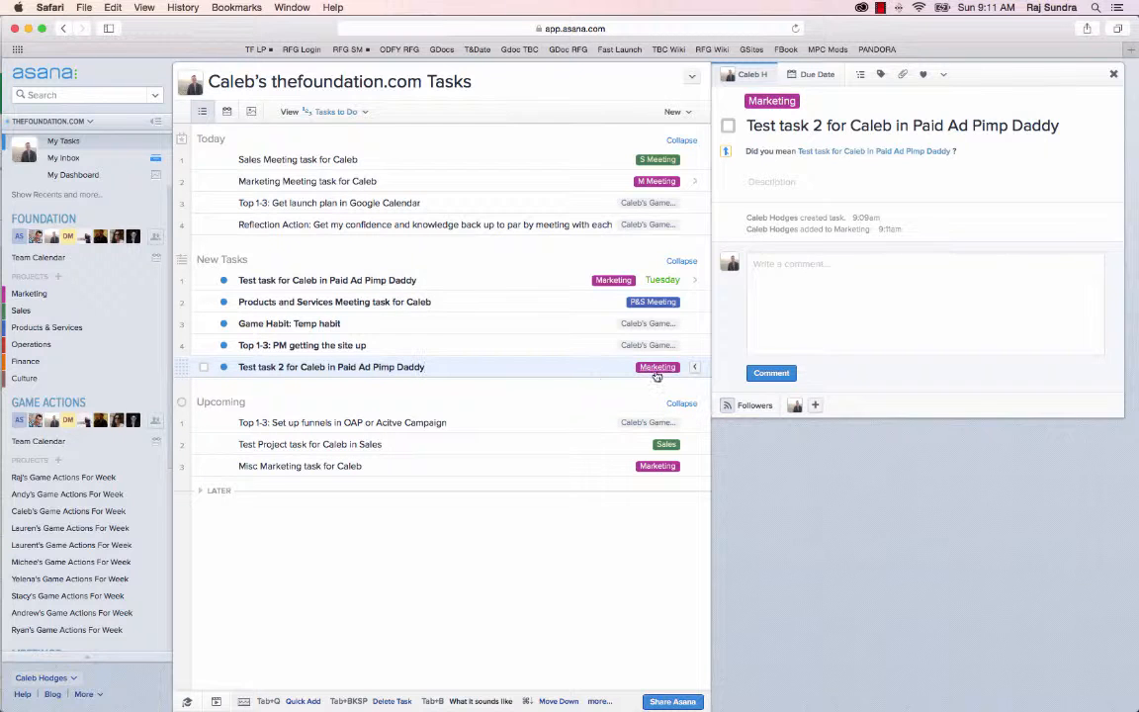
In the Marketing project, move test task 2 under Project 2 - Paid Ad Pimp Daddy, below the existing test task
click(28, 294)
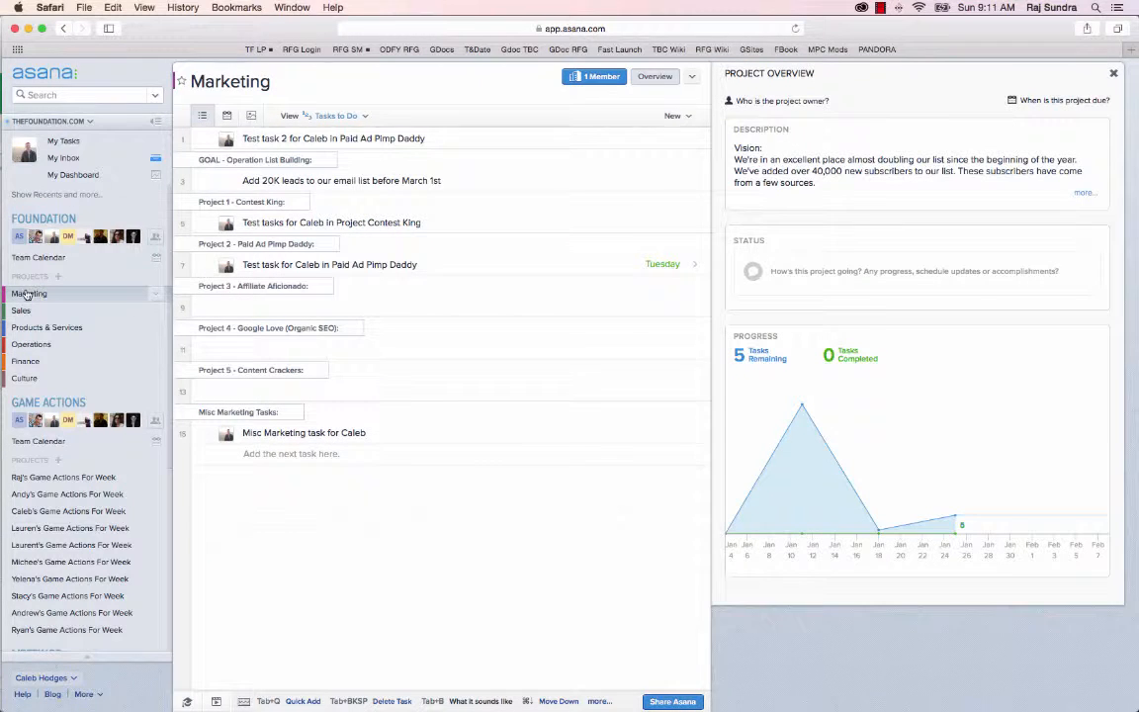
click(284, 137)
text(2)
drag(181, 135, 182, 273)
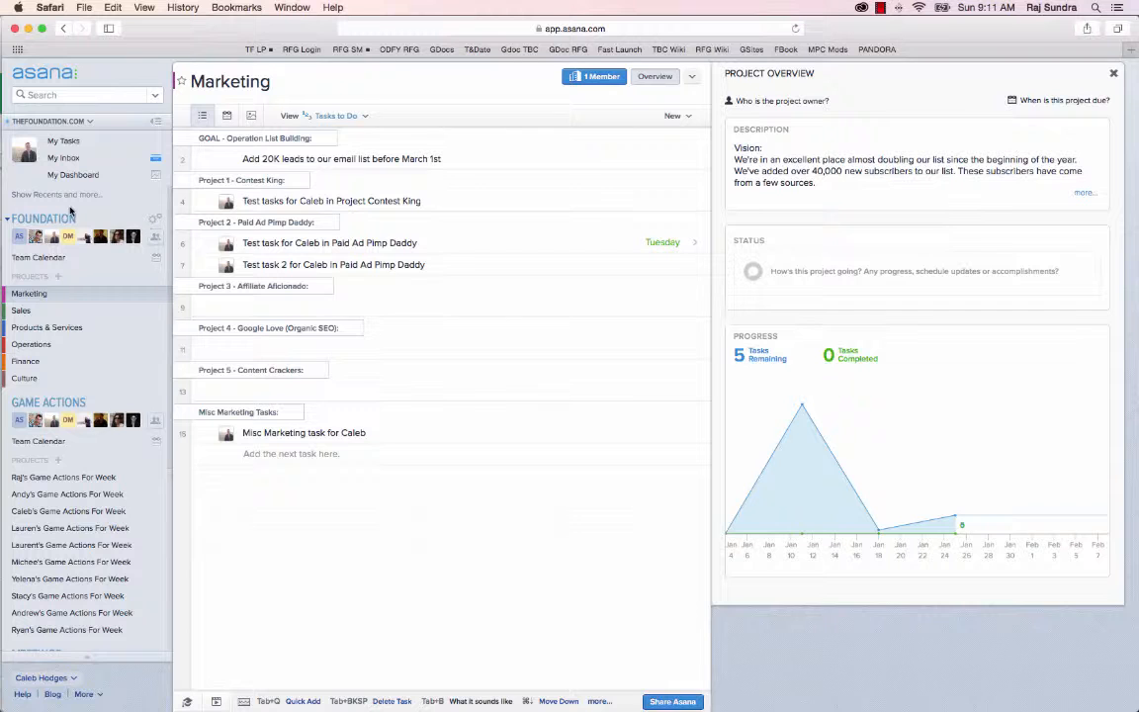
Back in My Tasks, add a task at the end of New Tasks, naming it "Test task 2" for the owner in misc Sales tasks
click(65, 141)
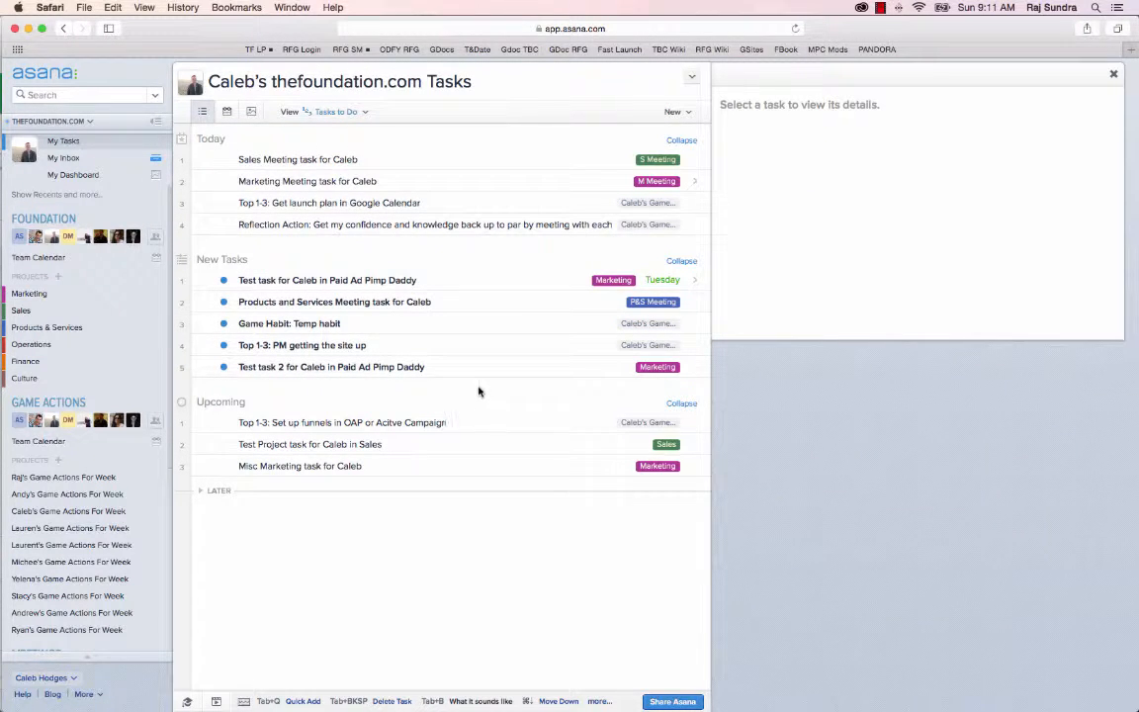
click(441, 366)
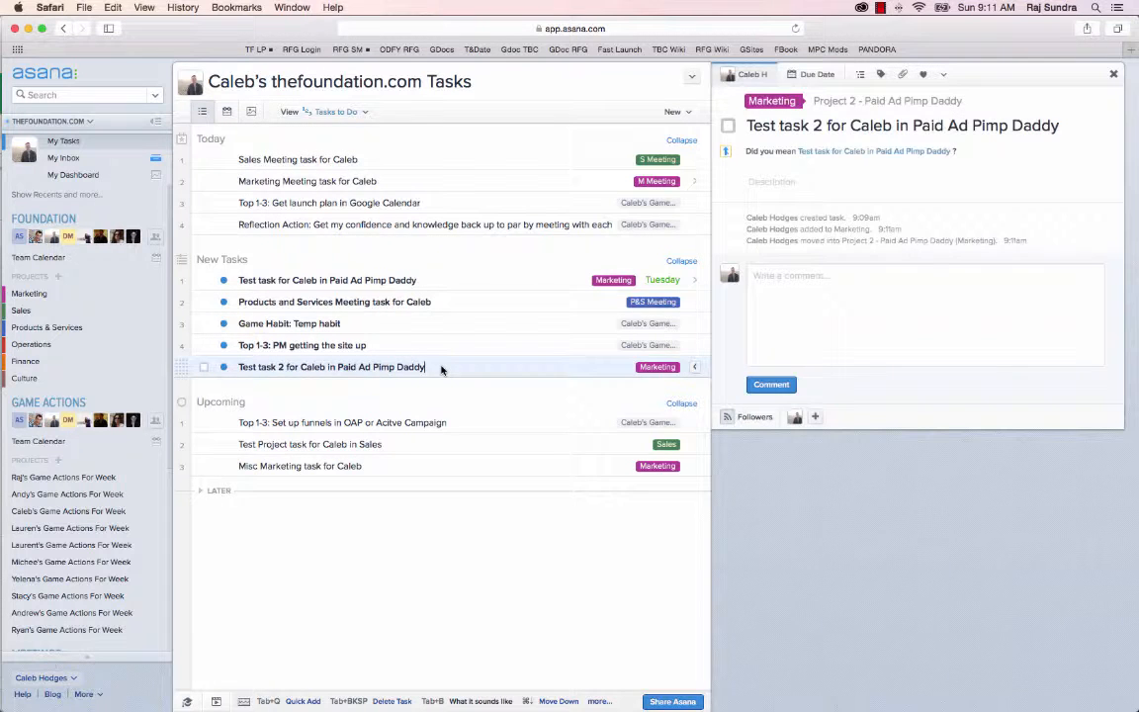
key(Return)
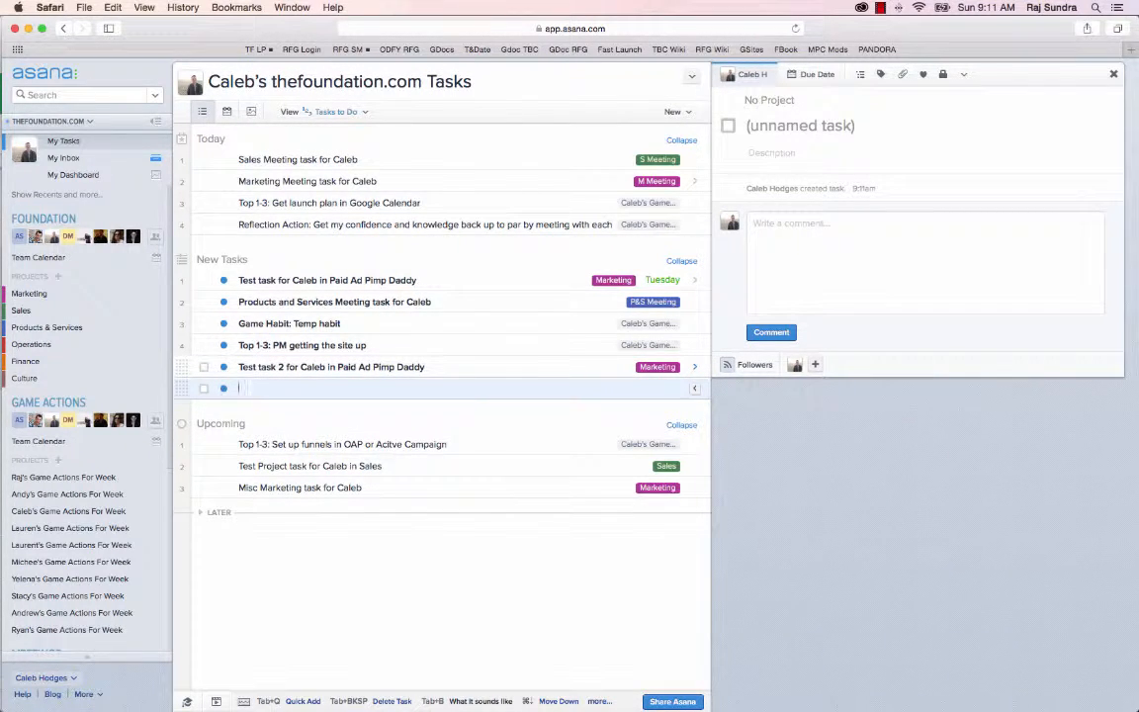
text(Test)
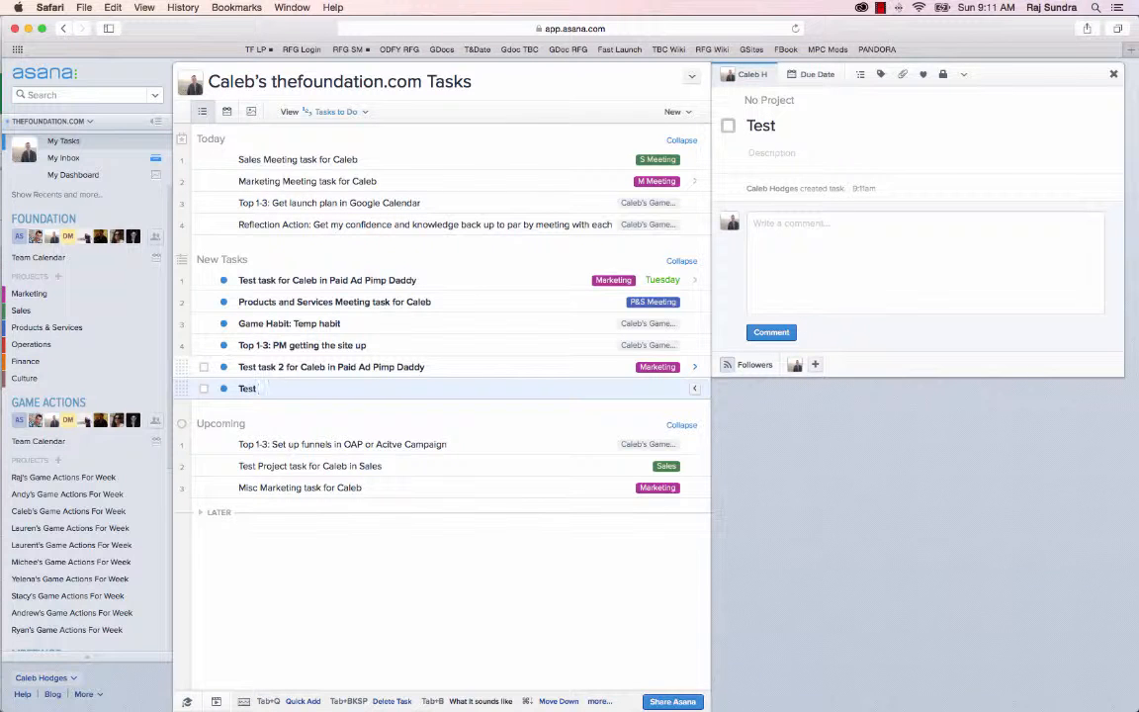
text( task 2 for Caleb In)
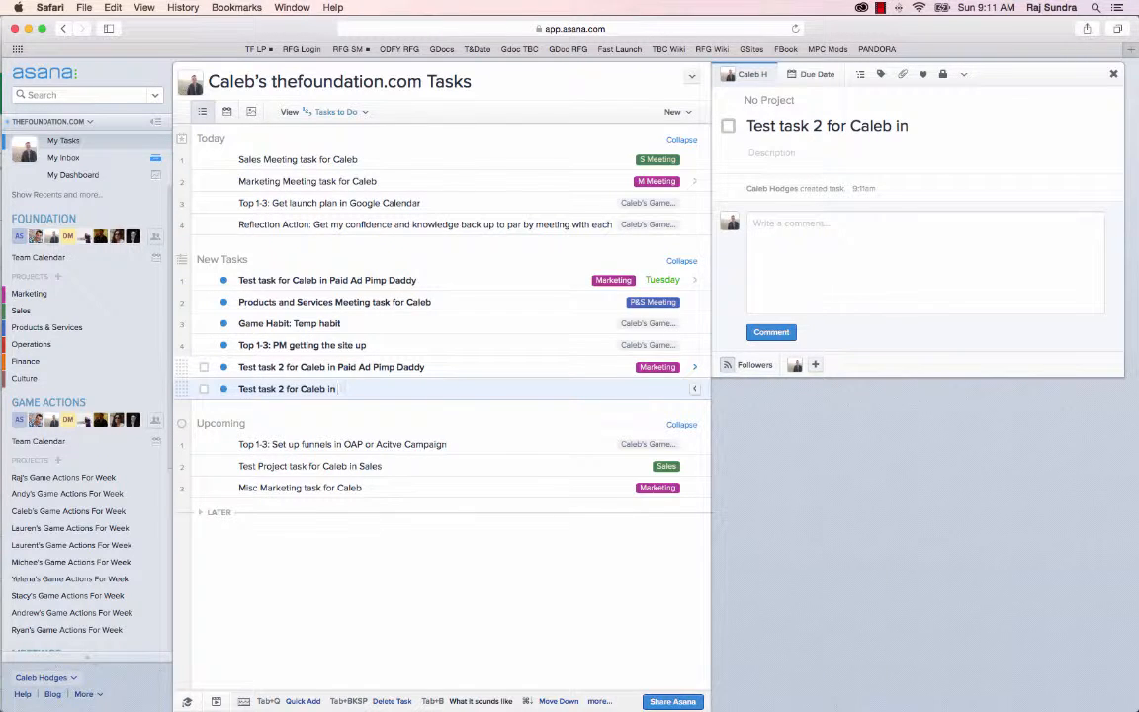
text( misc Sales tasks)
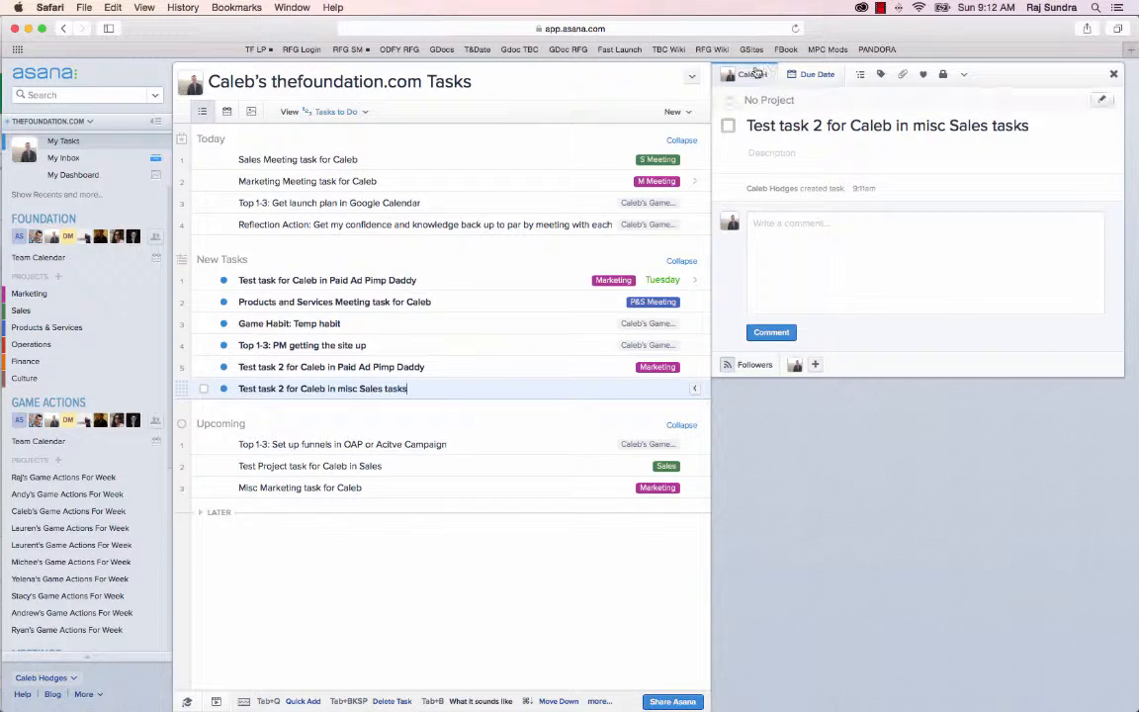
Add the misc Sales test task to the Sales project and move it to the end of the Misc Sales Tasks section
click(743, 74)
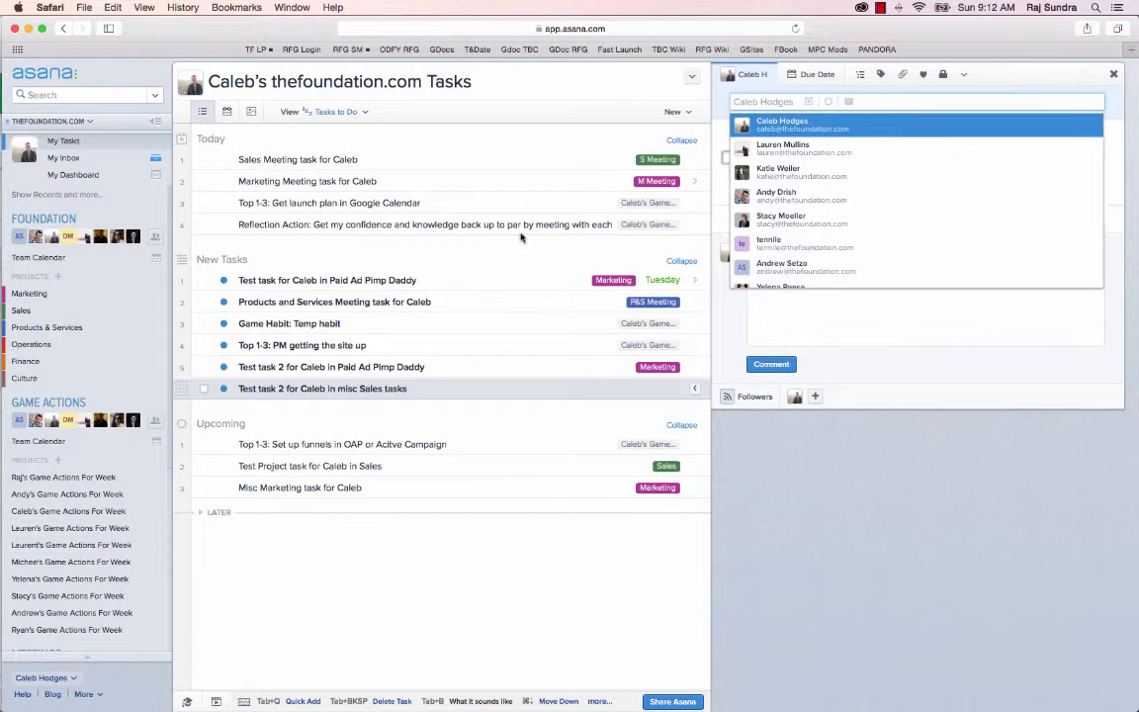
click(364, 387)
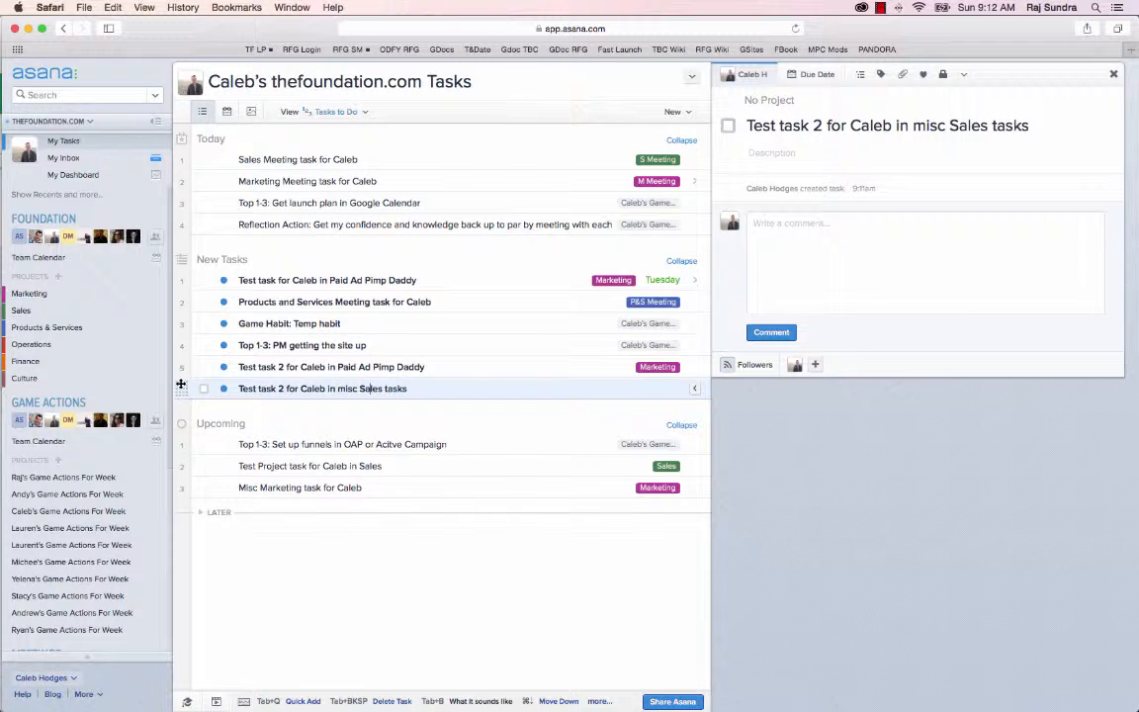
drag(181, 383, 61, 319)
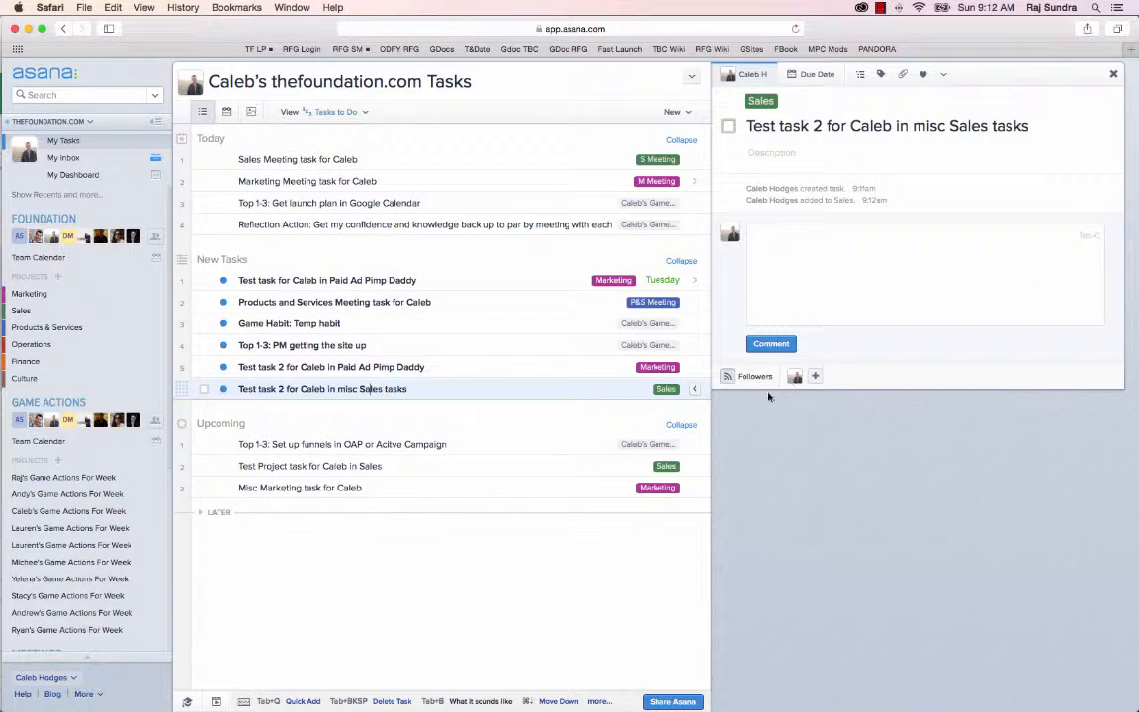
click(665, 388)
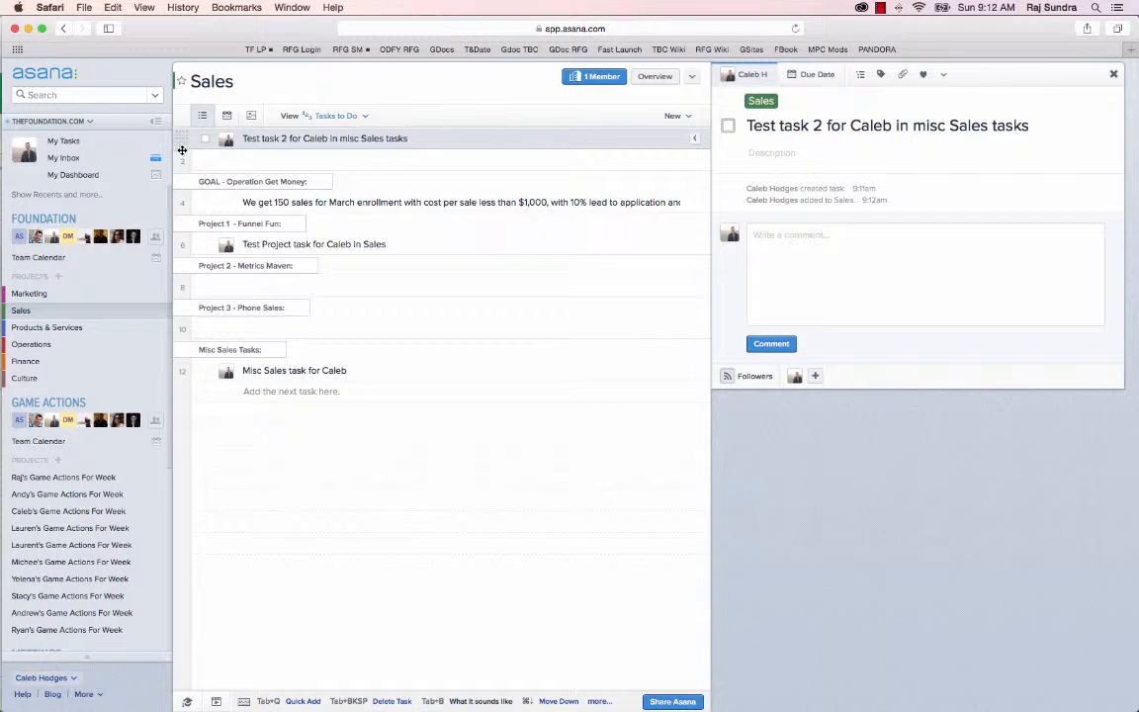
drag(182, 149, 194, 380)
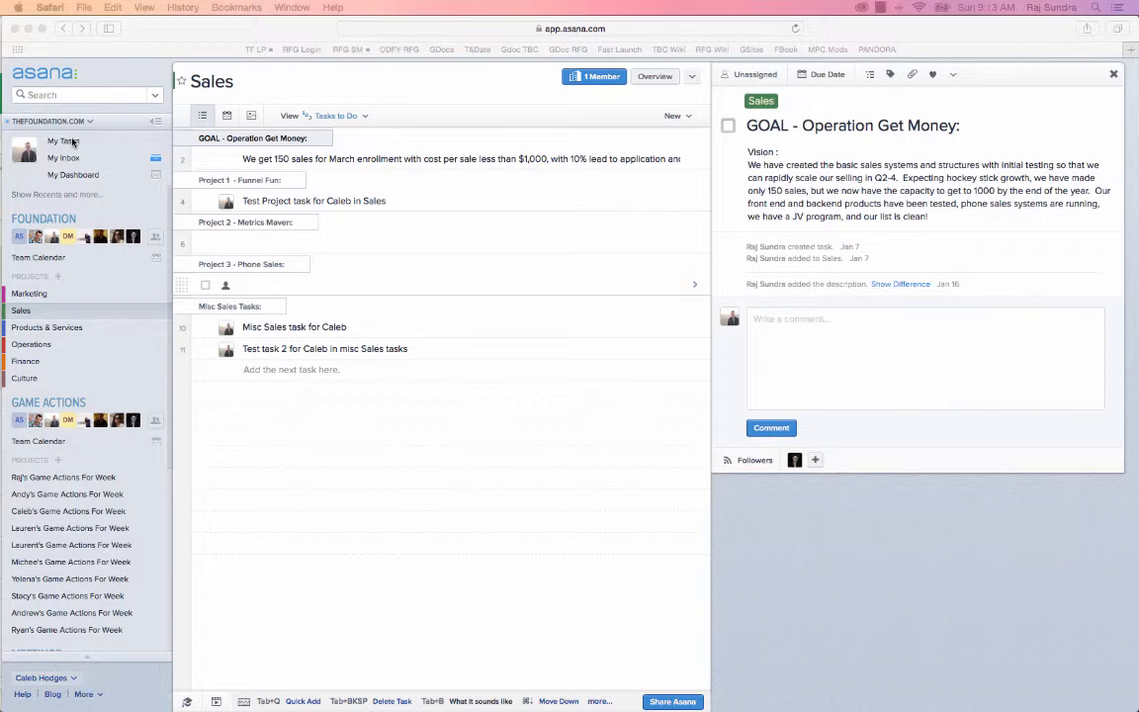
Back in My Tasks, add a task at the end of New Tasks, naming it "Test task 3" for the owner in misc Marketing task
click(72, 142)
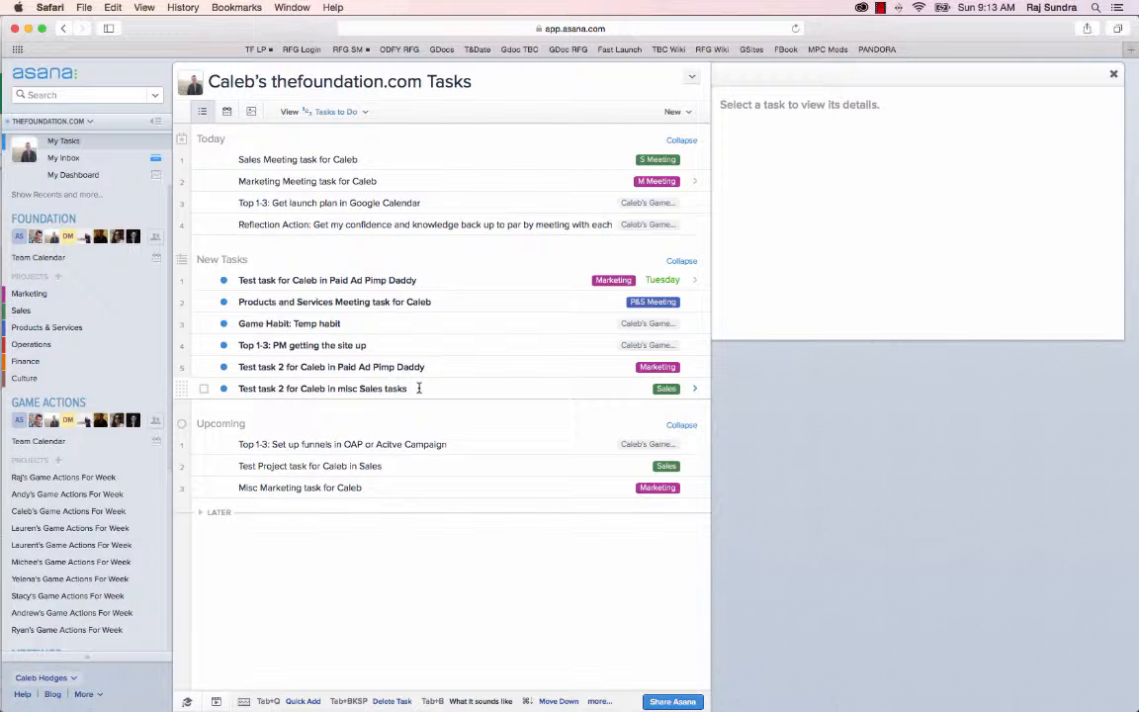
click(419, 390)
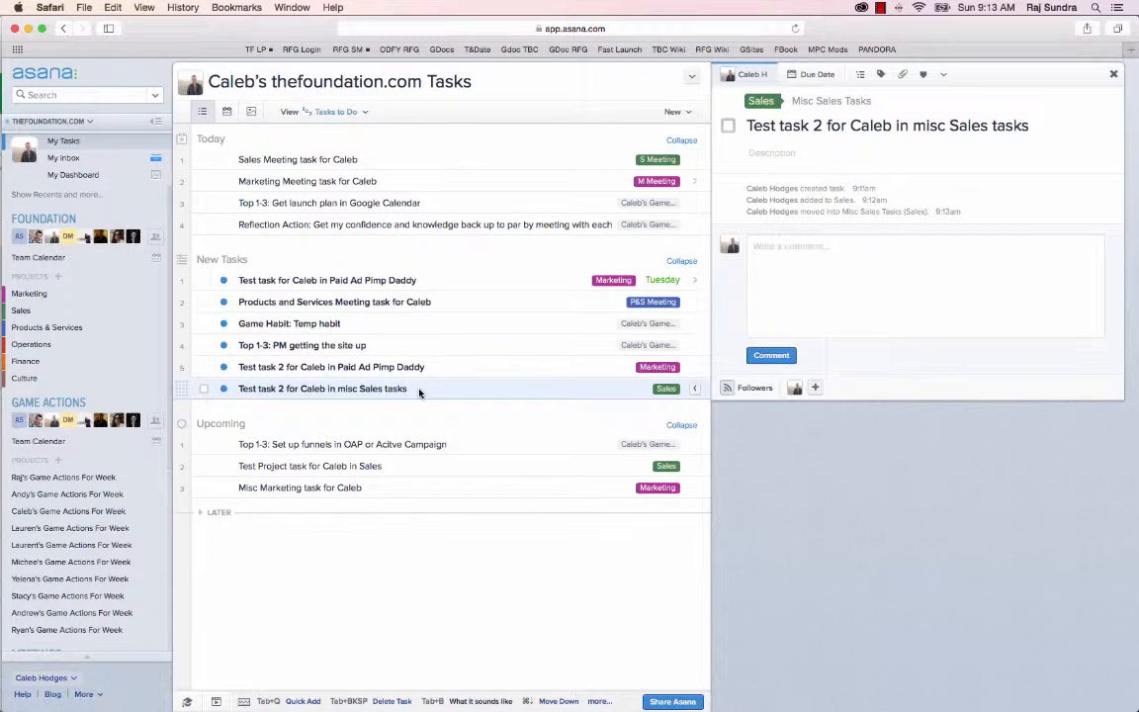
key(Return)
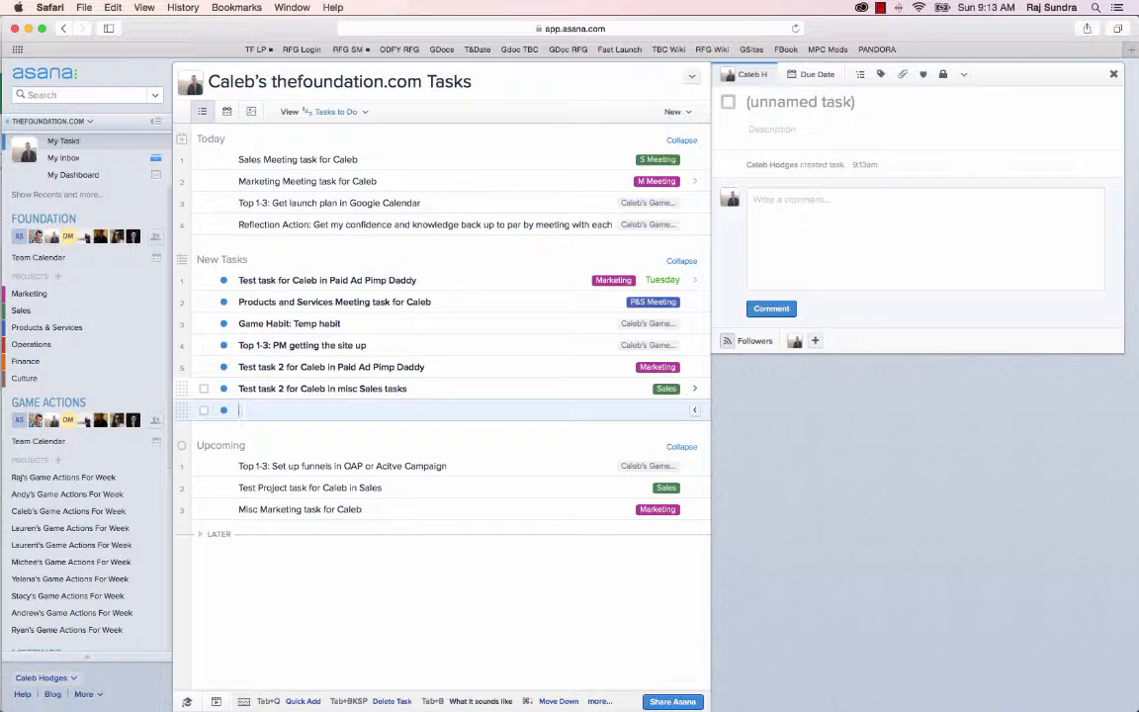
text(Test ta)
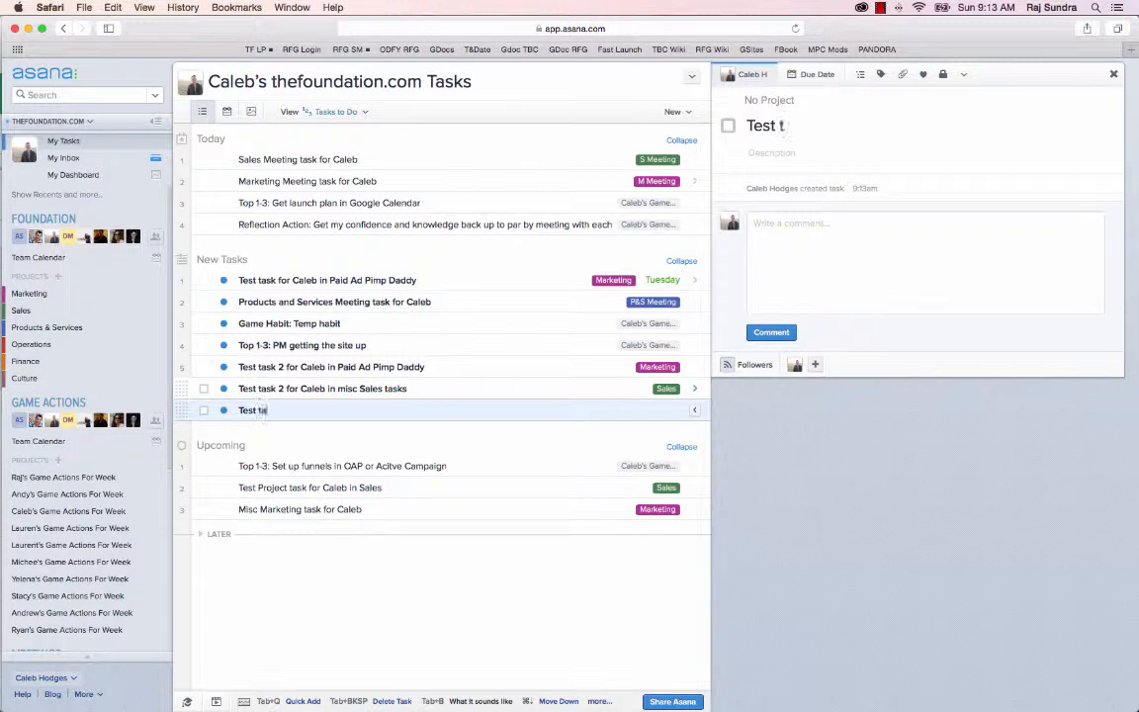
text(sk 3 for Caleb)
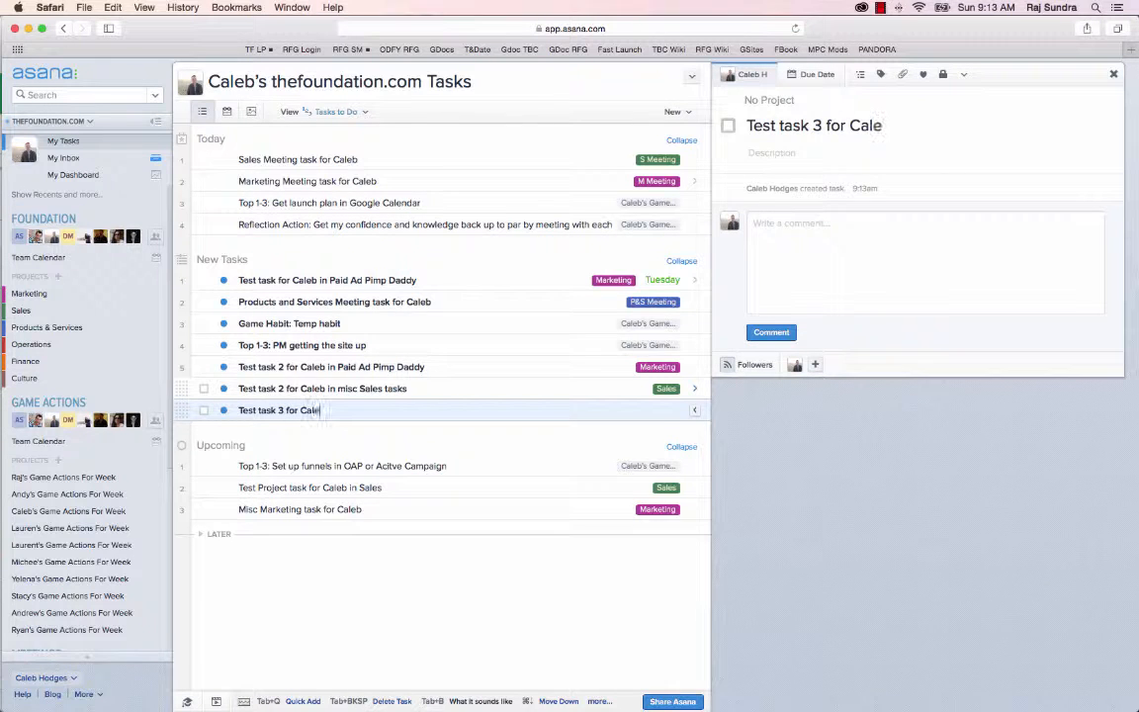
text( in misc)
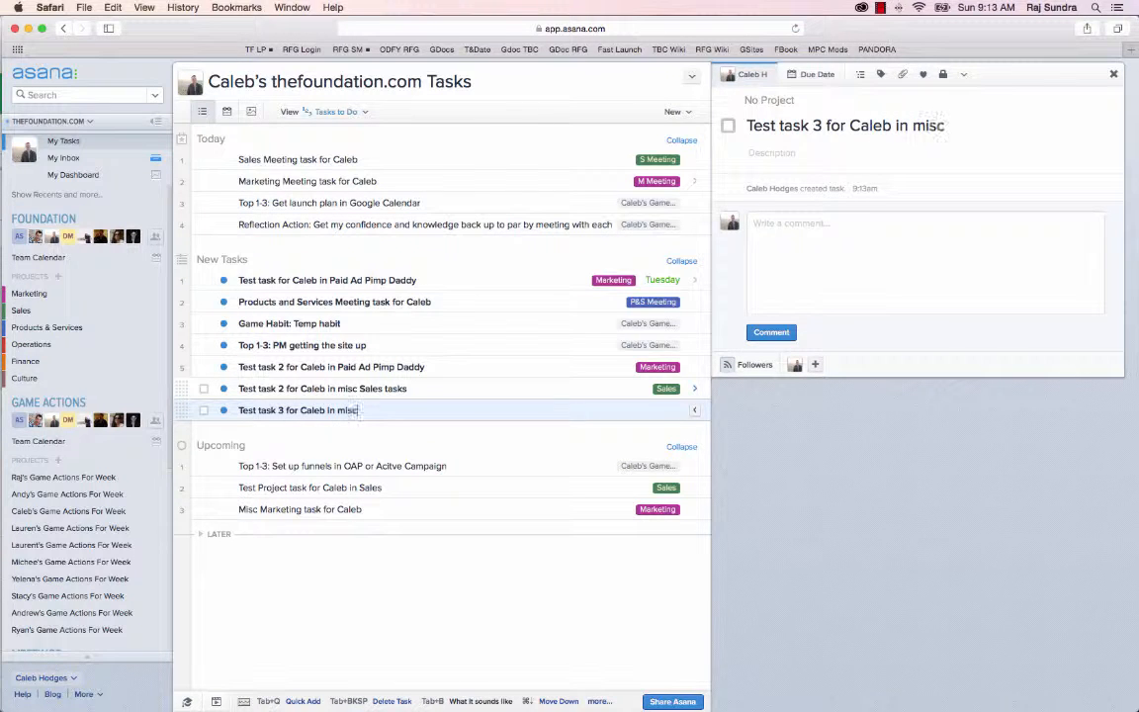
text( Marketing ta)
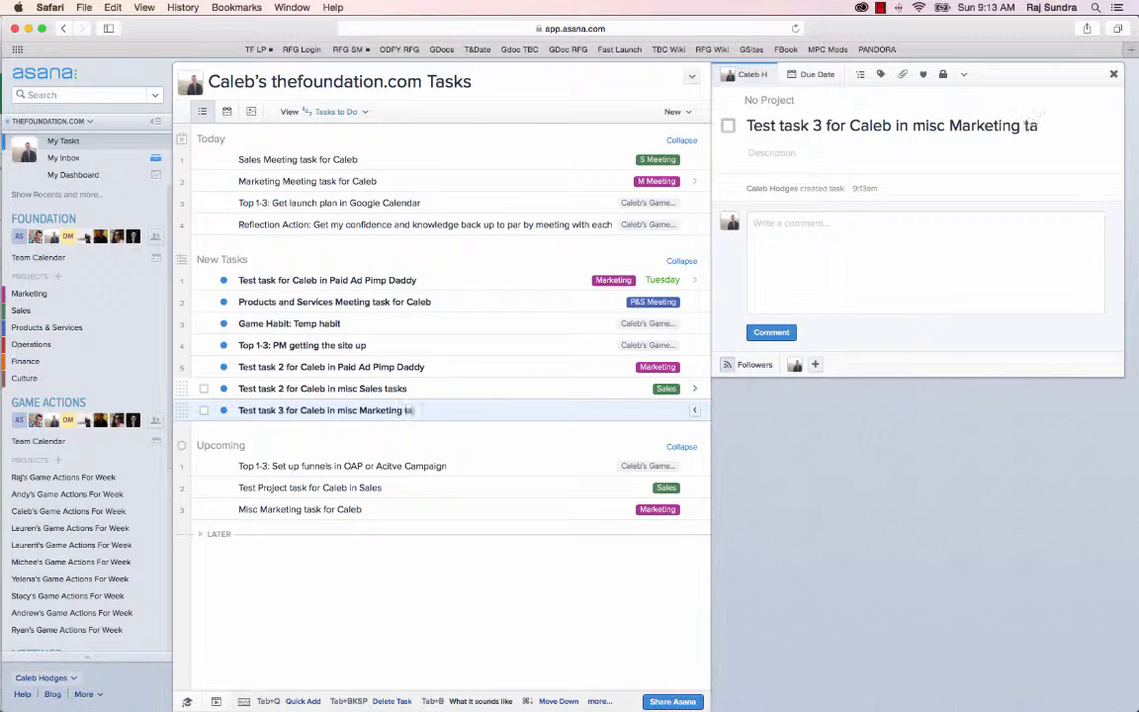
text(sk)
Add the misc Marketing test task 3 to the Marketing project
drag(301, 411, 454, 414)
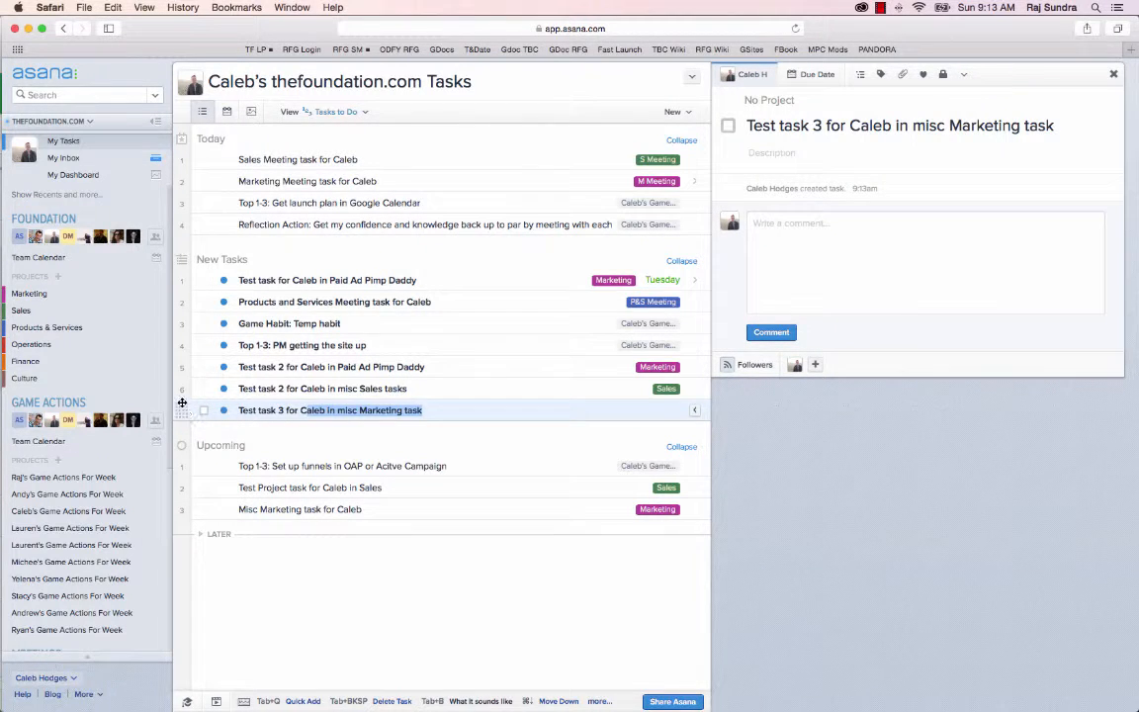
drag(181, 402, 229, 408)
drag(179, 410, 39, 293)
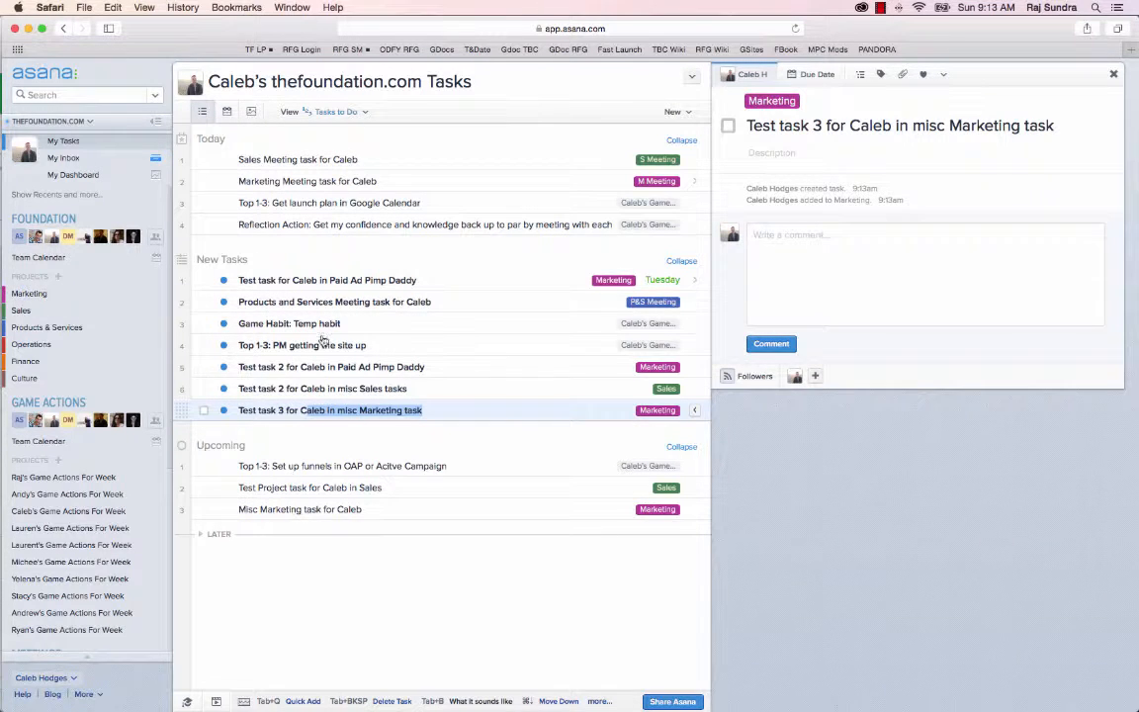
In the Marketing project, move the misc Marketing test task 3 to the end of the Misc Marketing Tasks section
click(111, 297)
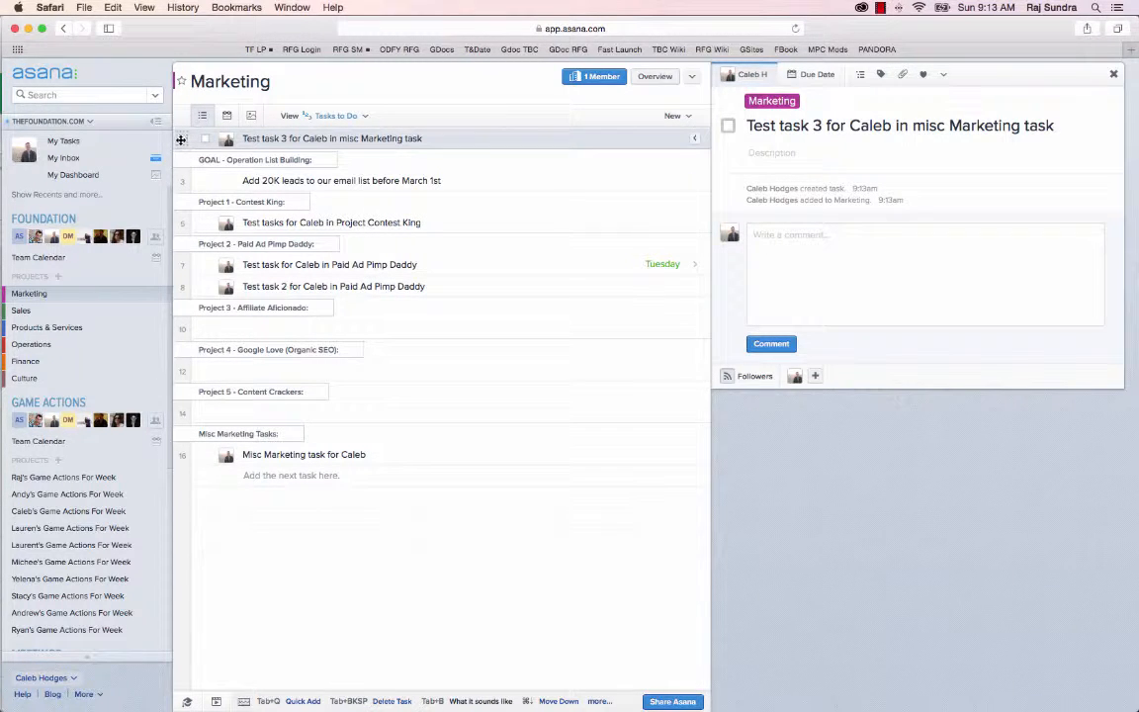
drag(182, 201, 186, 461)
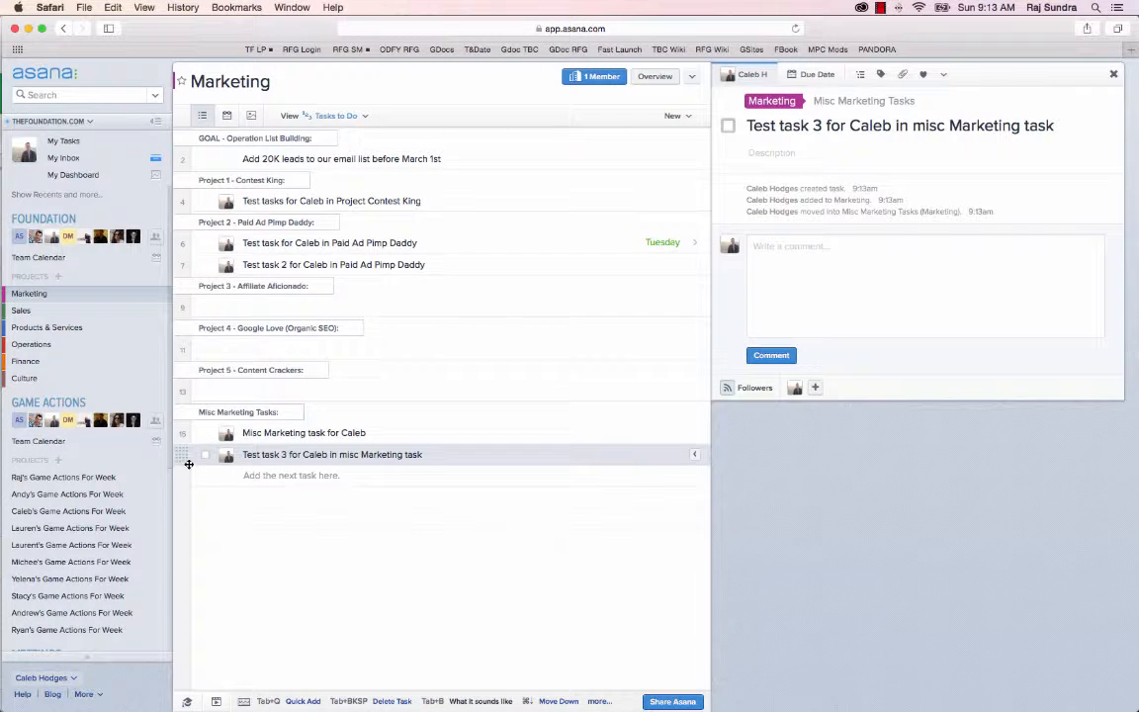
From My Tasks, start a new task with Quick Add, naming it "Marketing task 3" for the owner in Paid Ad Pimp Daddy, ending with the owner's name
click(64, 141)
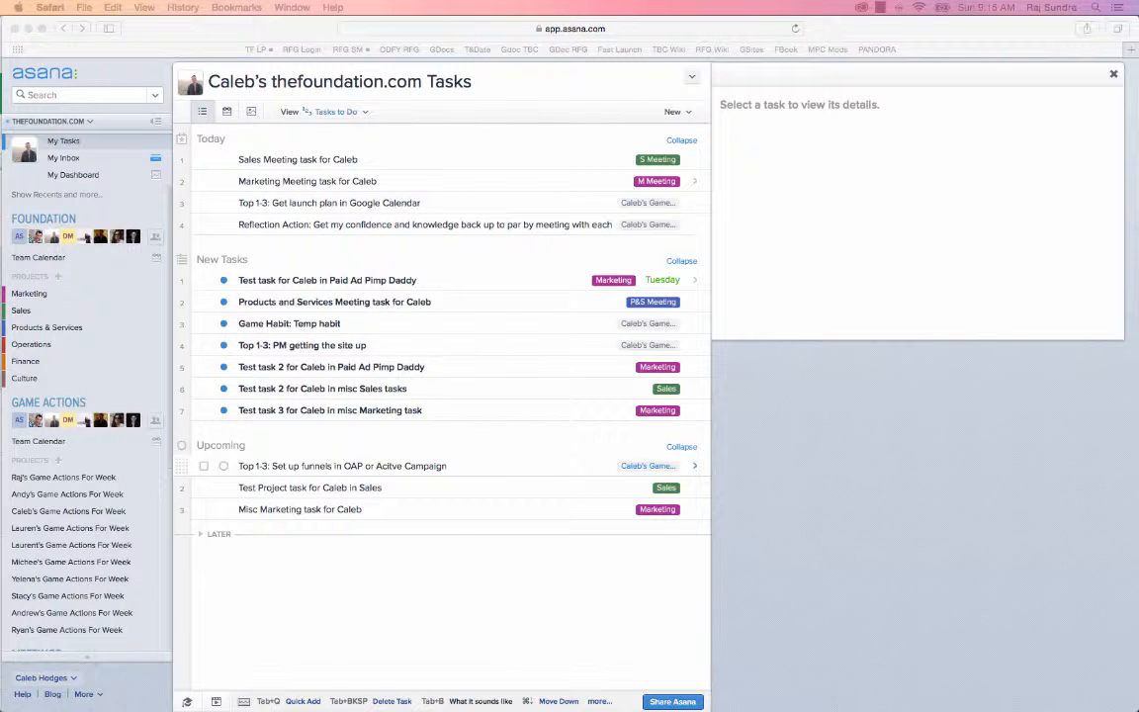
click(472, 246)
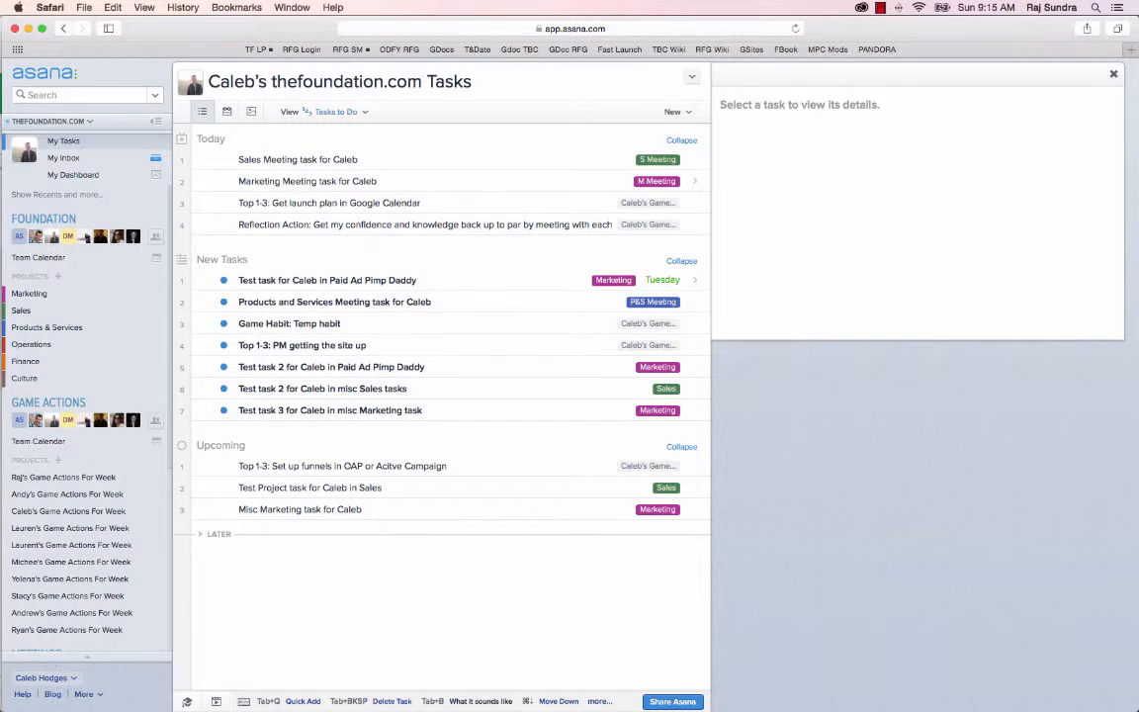
key(Tab+q)
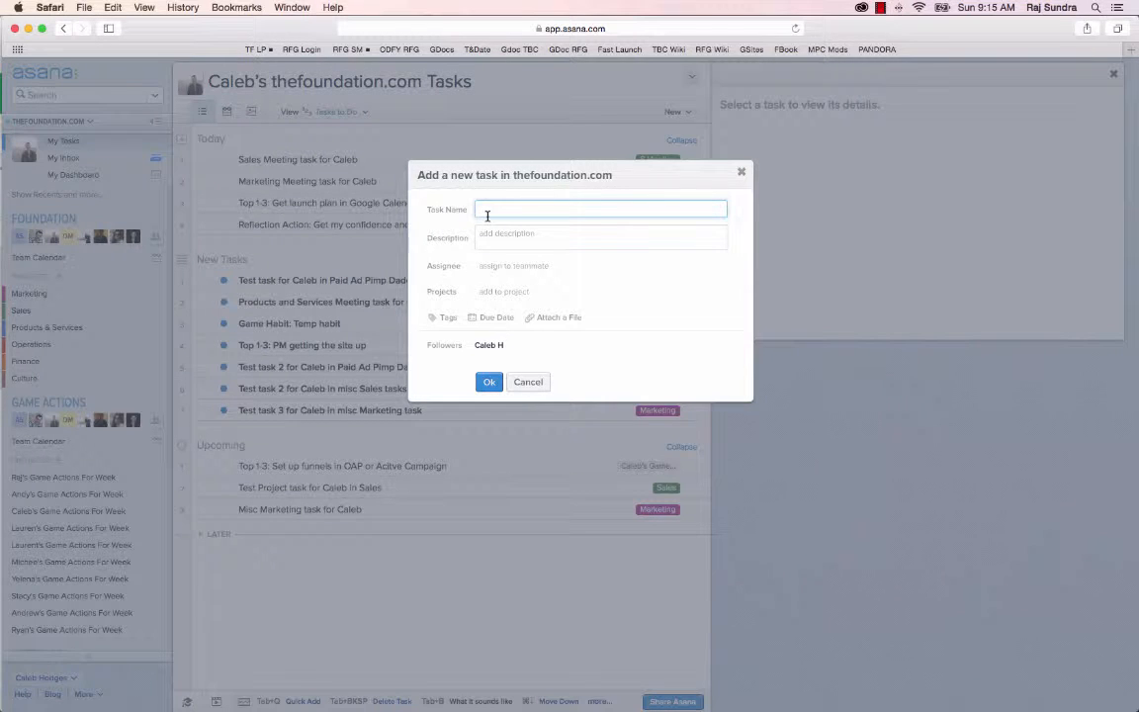
text(Marketing)
text(Caleb in Paid Ad P)
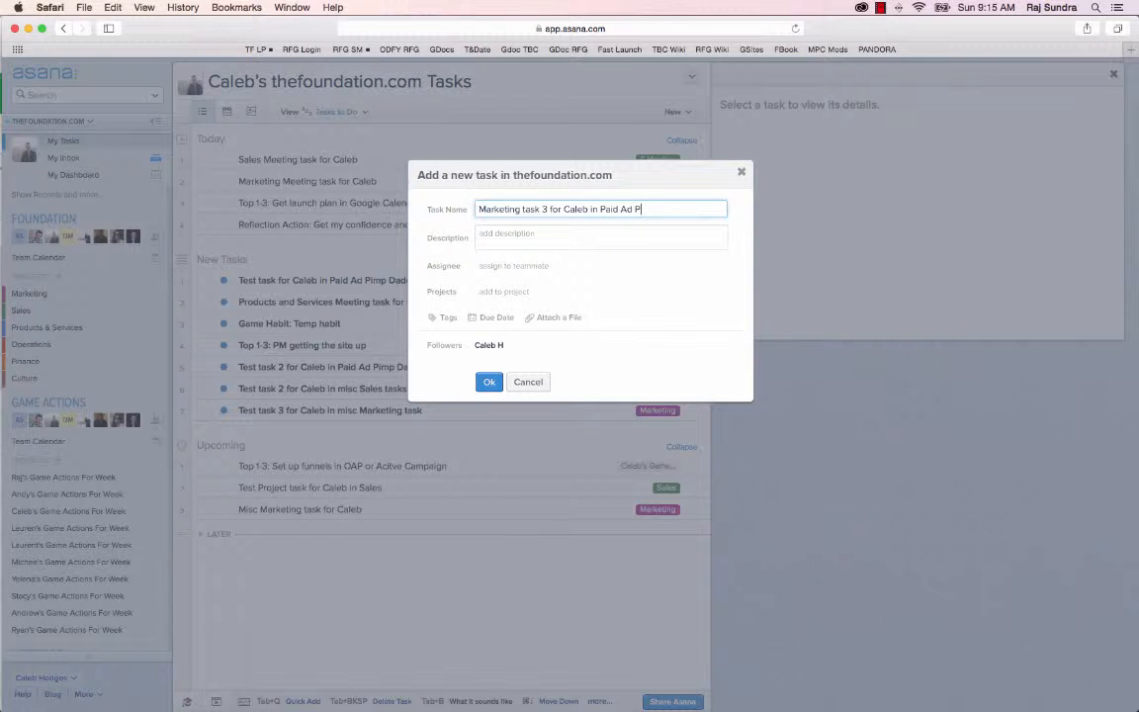
text(im )
text( Daddy for Caleb)
key(BackSpace)
key(BackSpace)
key(BackSpace)
text(lbe)
key(BackSpace)
key(BackSpace)
text(eb)
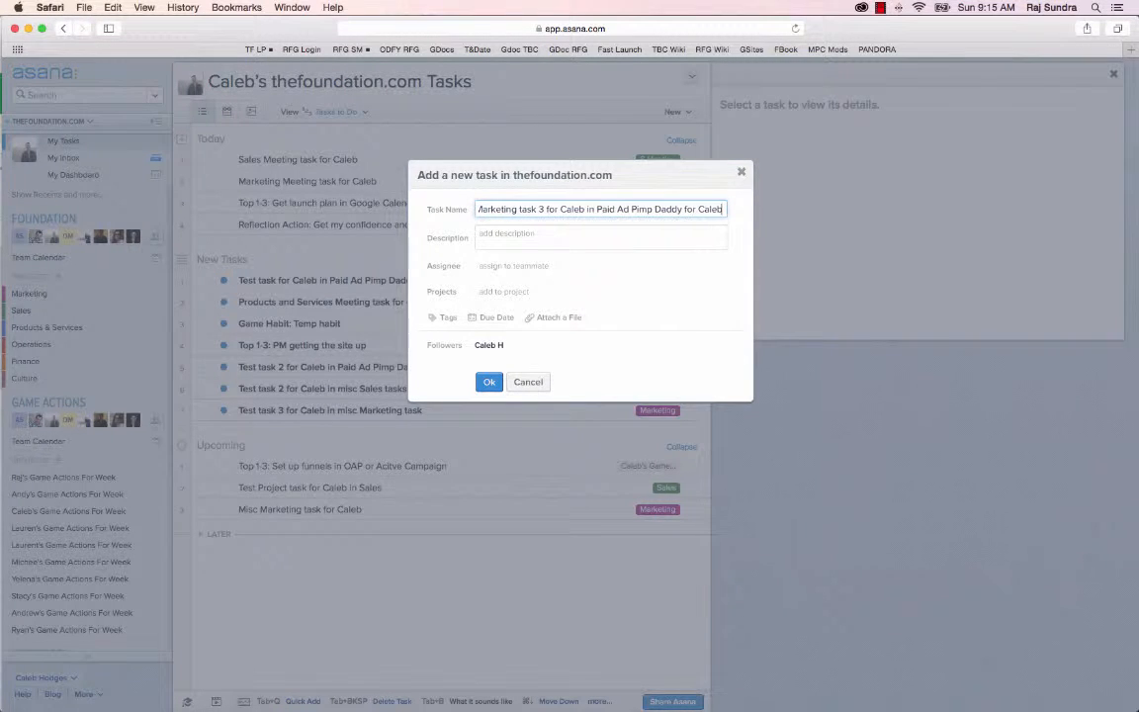
Leave the description empty, assign the new task to yourself and add it to the Marketing project of the Foundation team
click(498, 235)
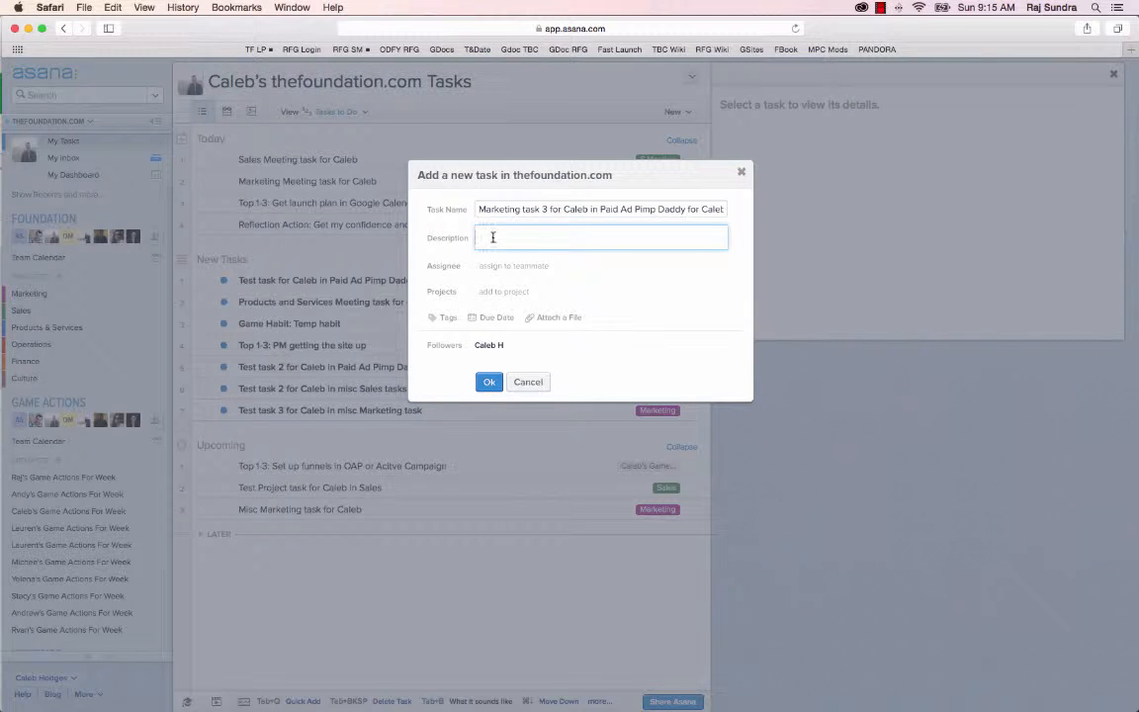
mouse_move(514, 262)
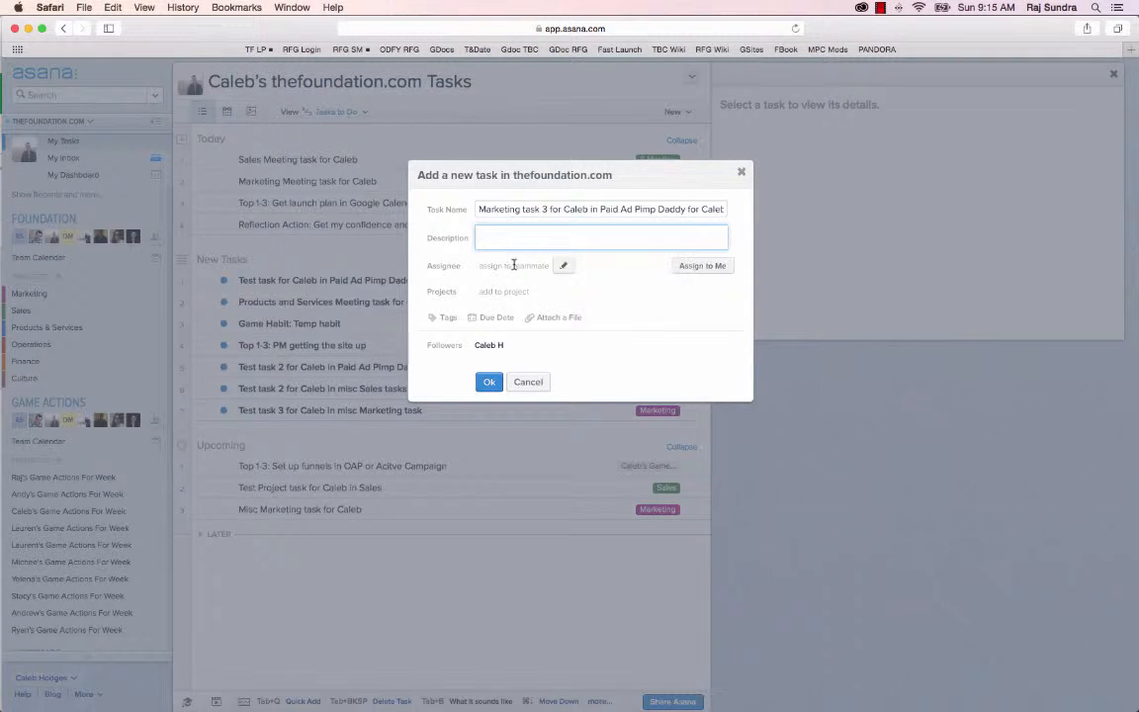
click(703, 268)
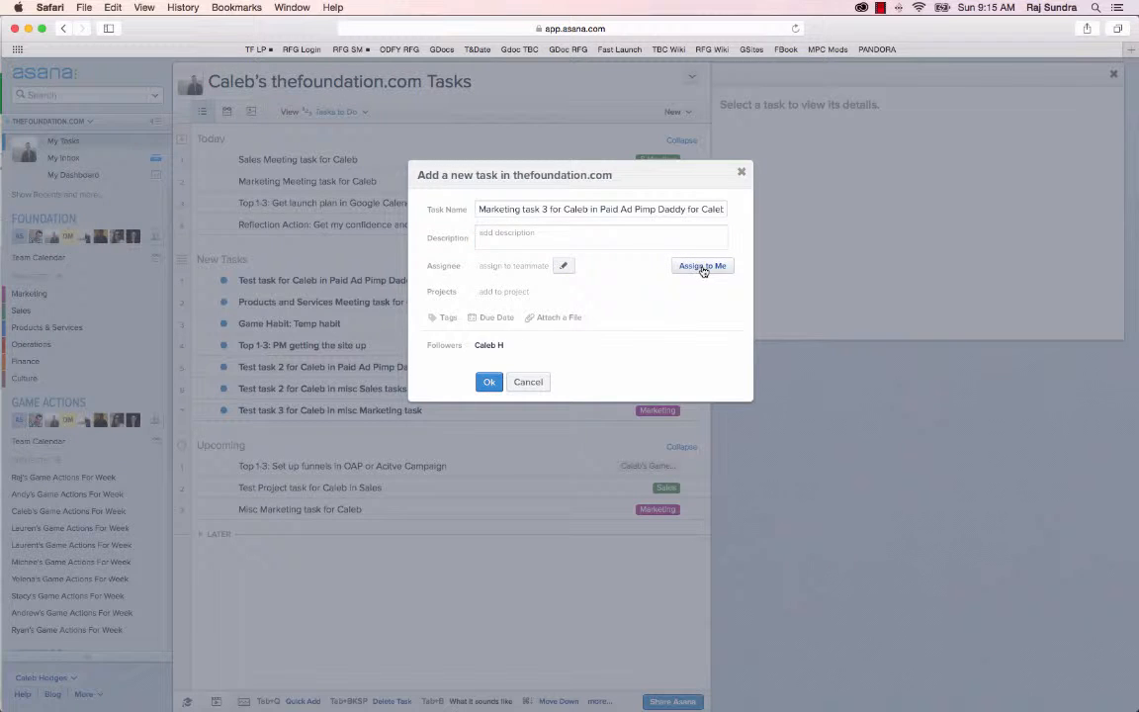
click(507, 291)
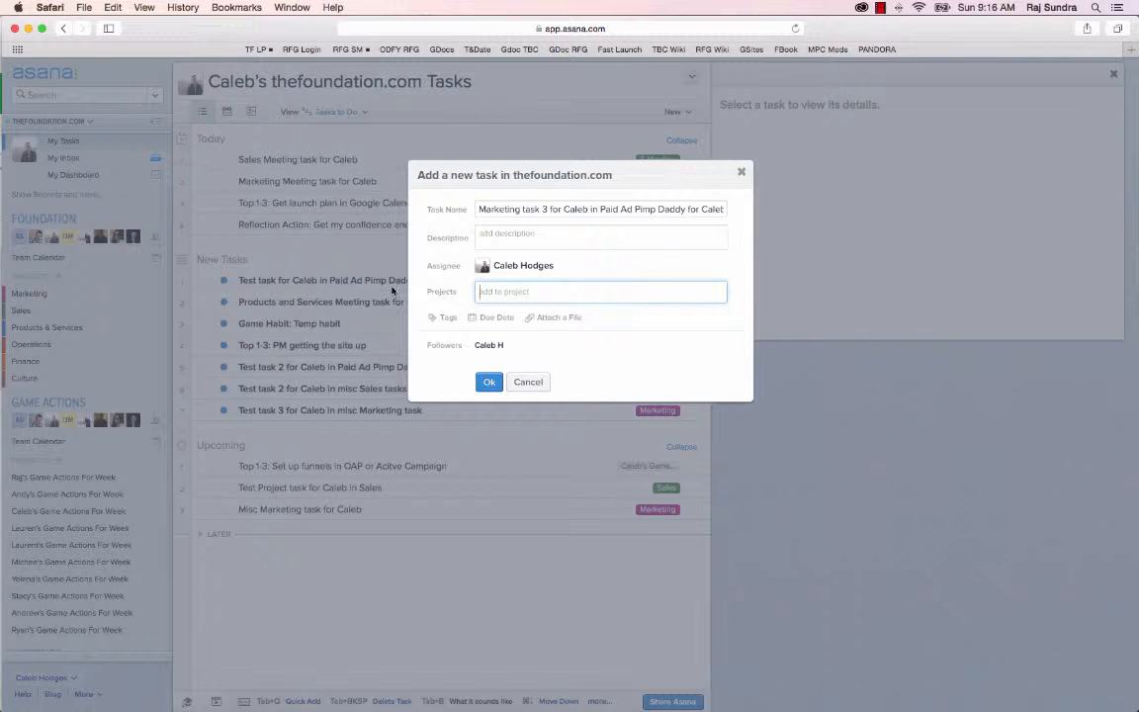
text(m)
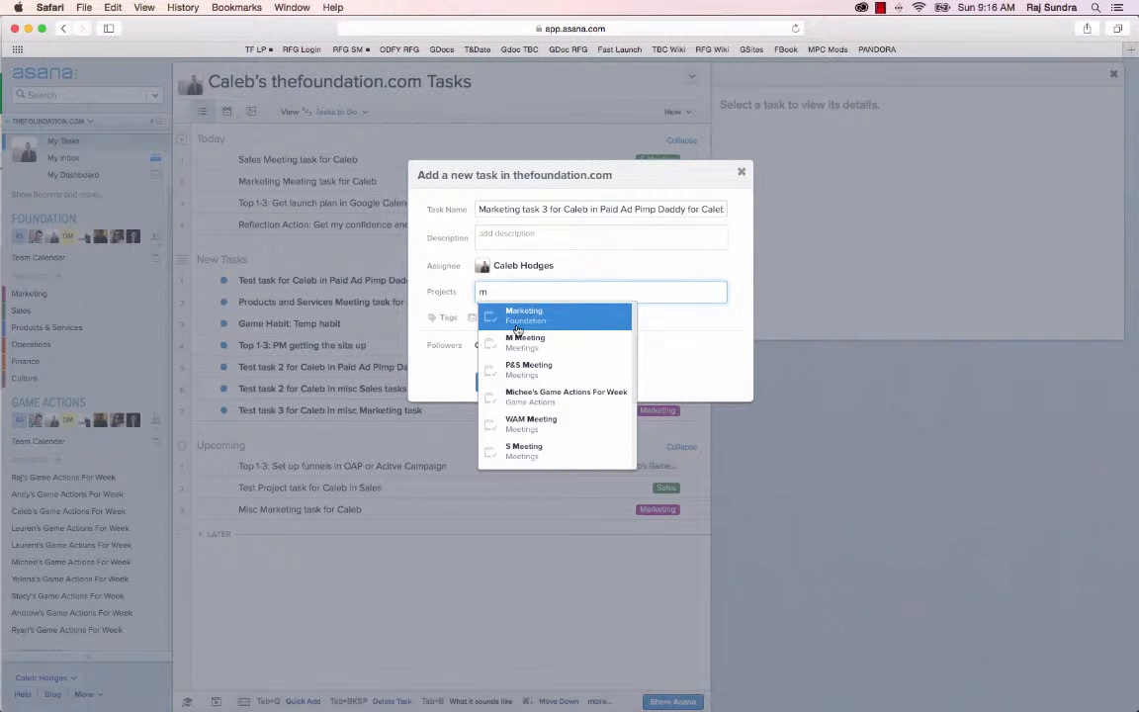
key(Down)
key(Down)
key(Down)
key(Down)
key(Down)
key(Down)
key(Up)
key(Up)
key(Up)
key(Up)
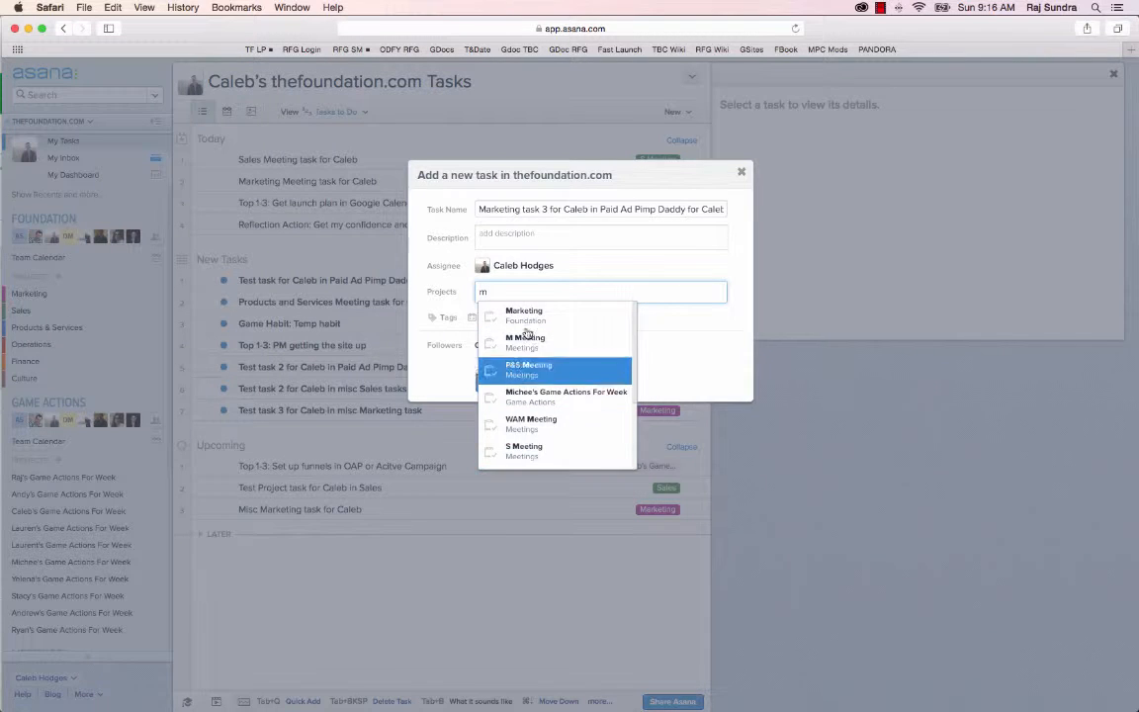
key(Return)
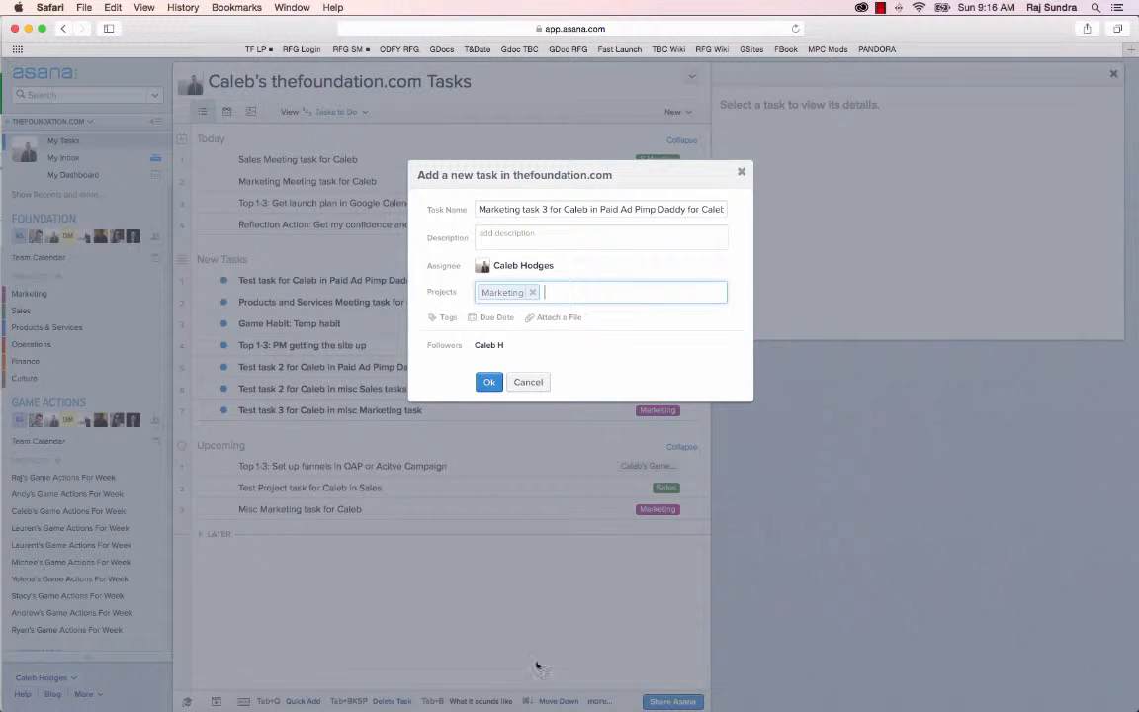
Leave the due date empty and save the new Marketing task
click(486, 318)
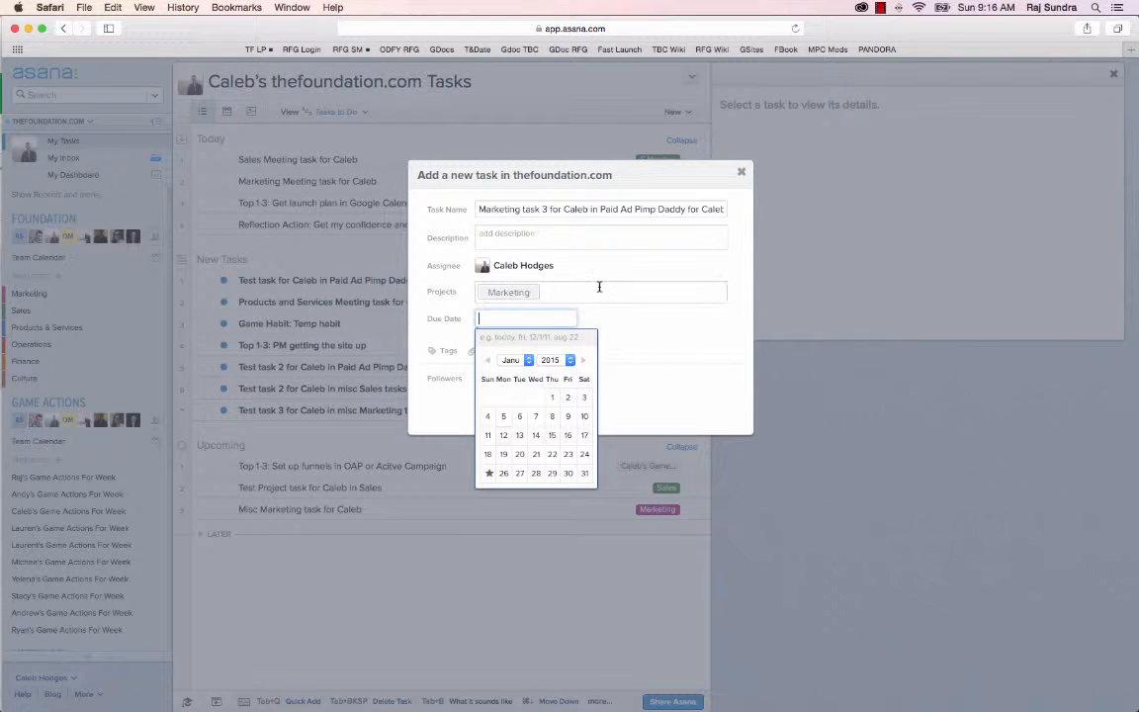
click(581, 318)
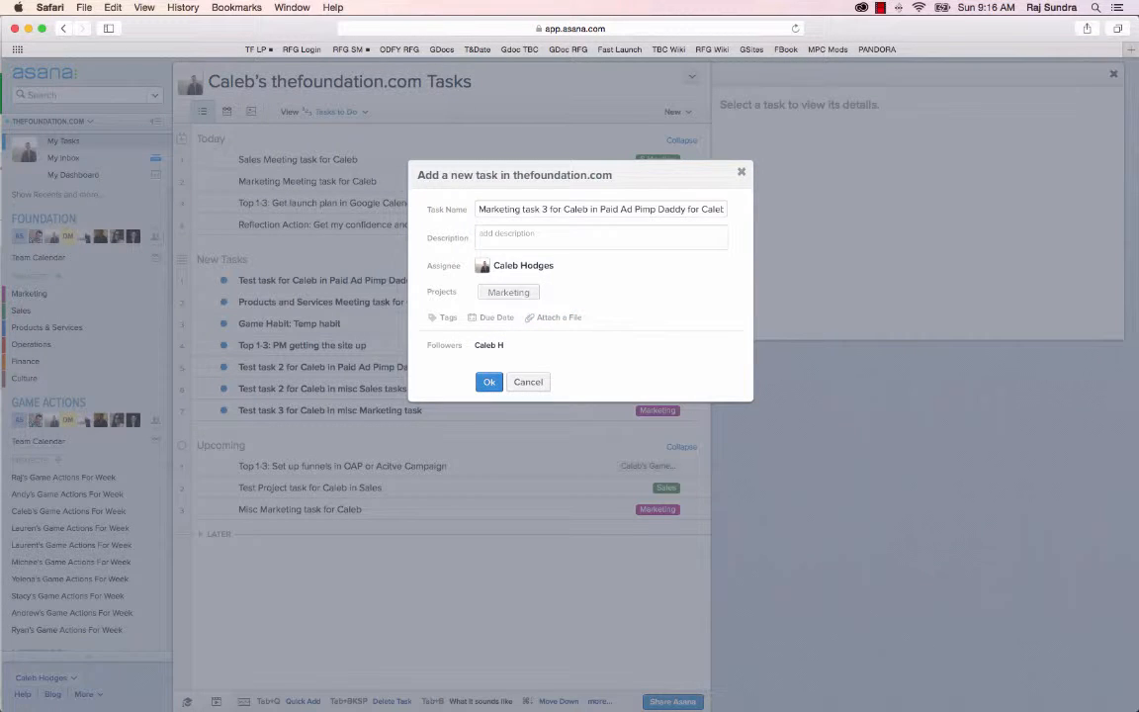
click(494, 383)
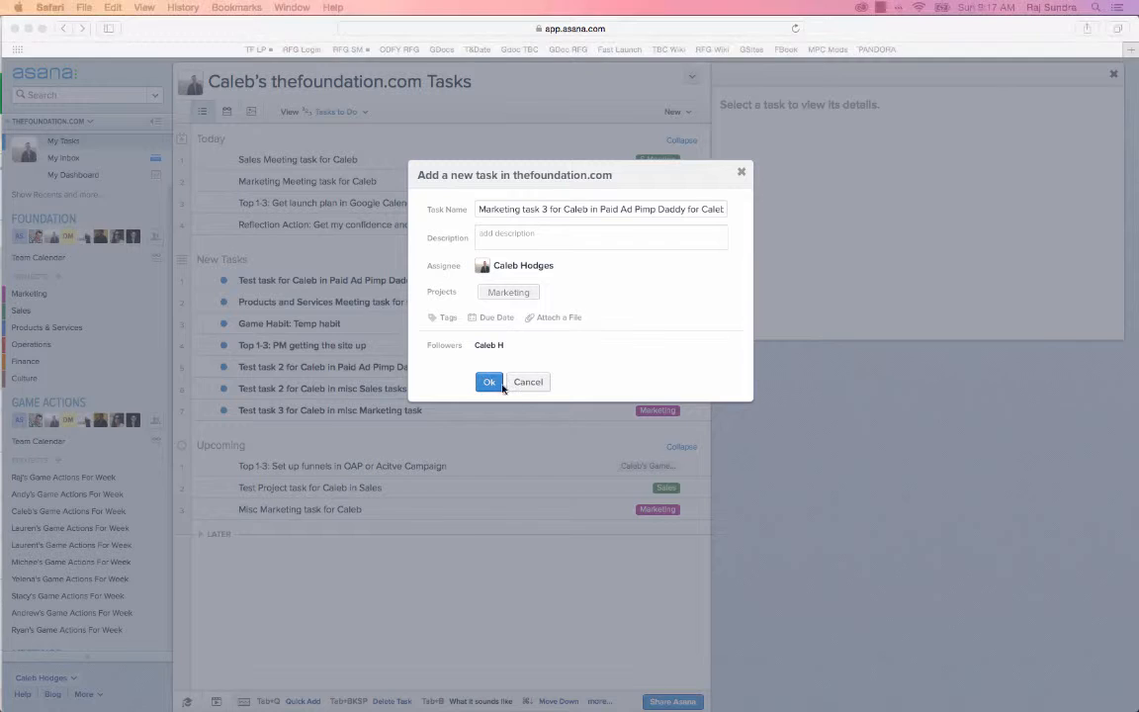
click(486, 384)
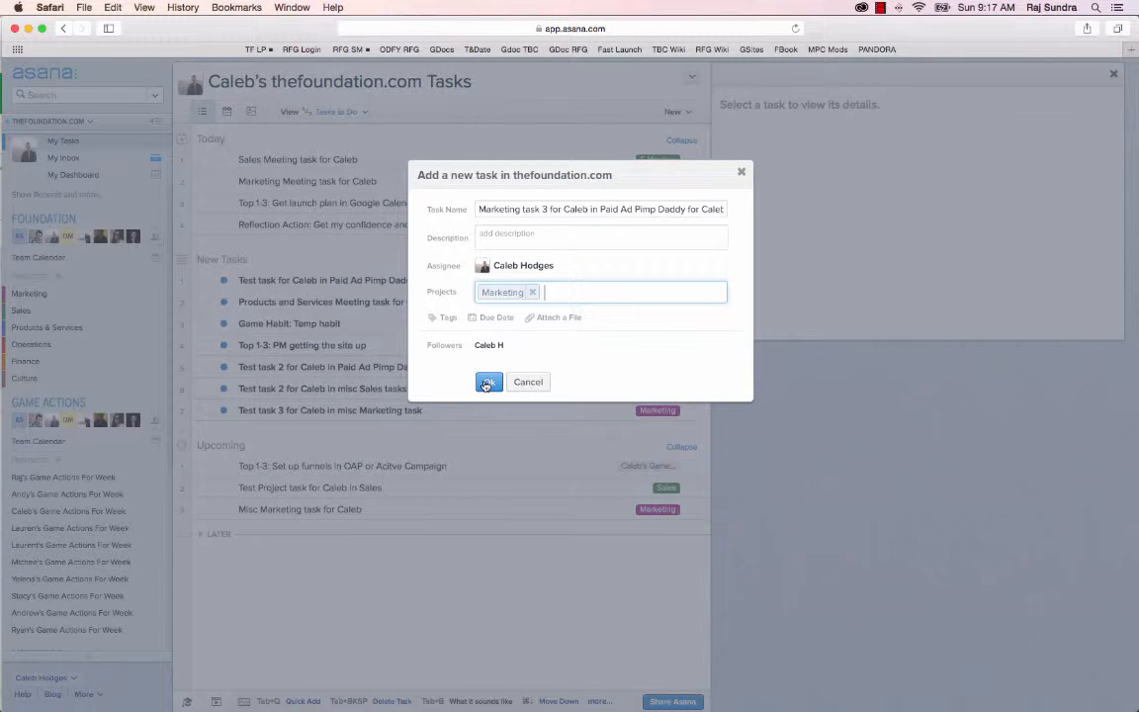
click(486, 384)
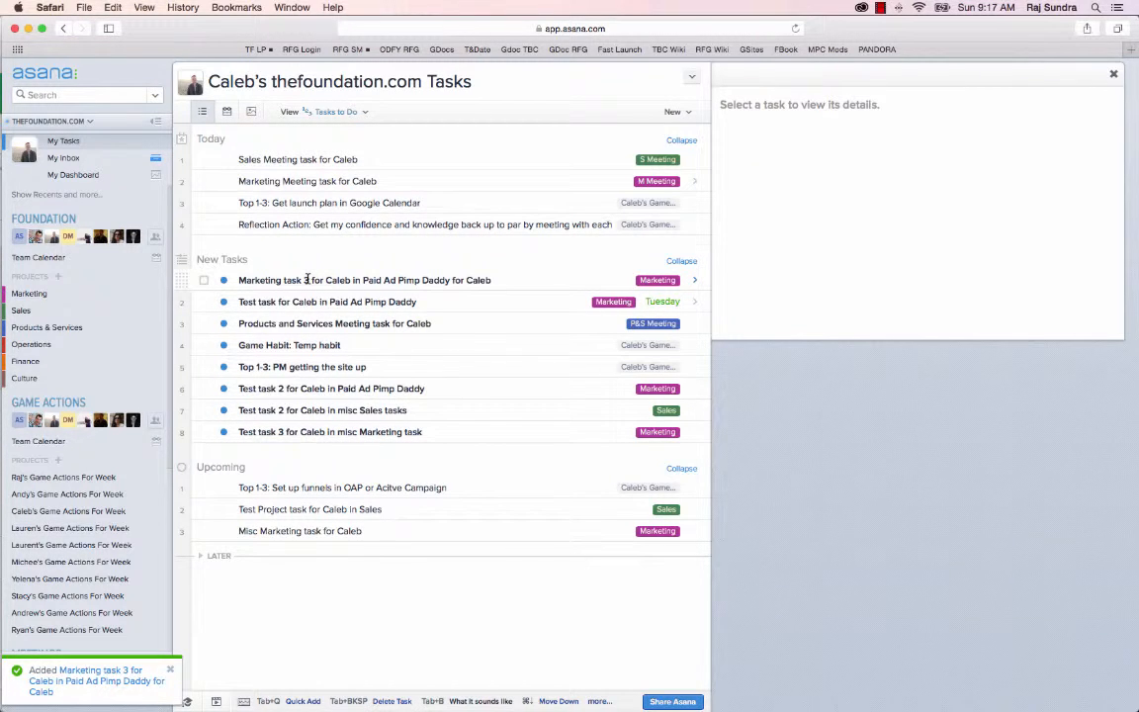
In the Marketing project, move the new Marketing task 3 to the end of the Project 2 - Paid Ad Pimp Daddy section
click(655, 281)
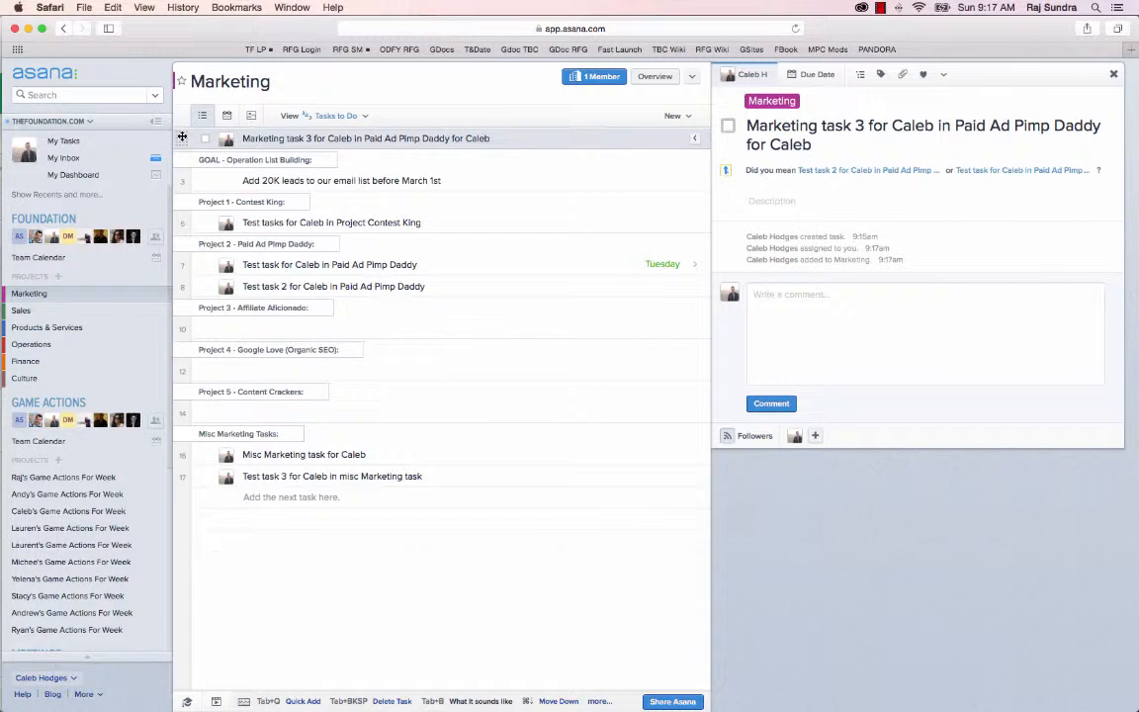
drag(182, 137, 186, 288)
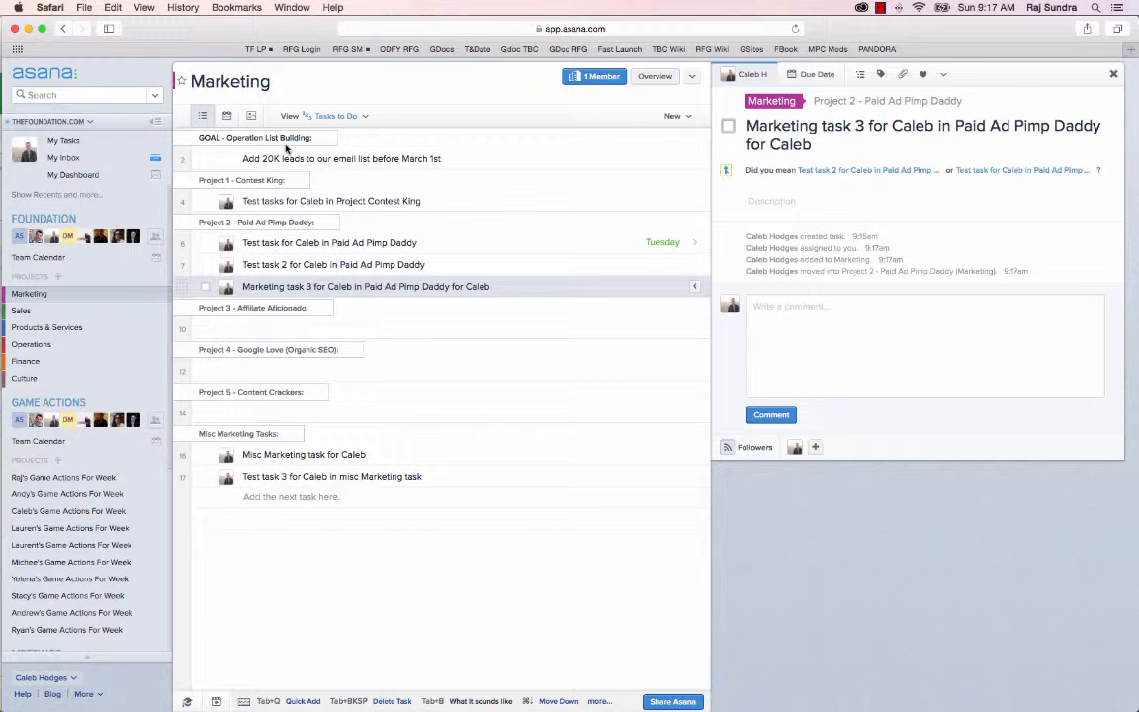